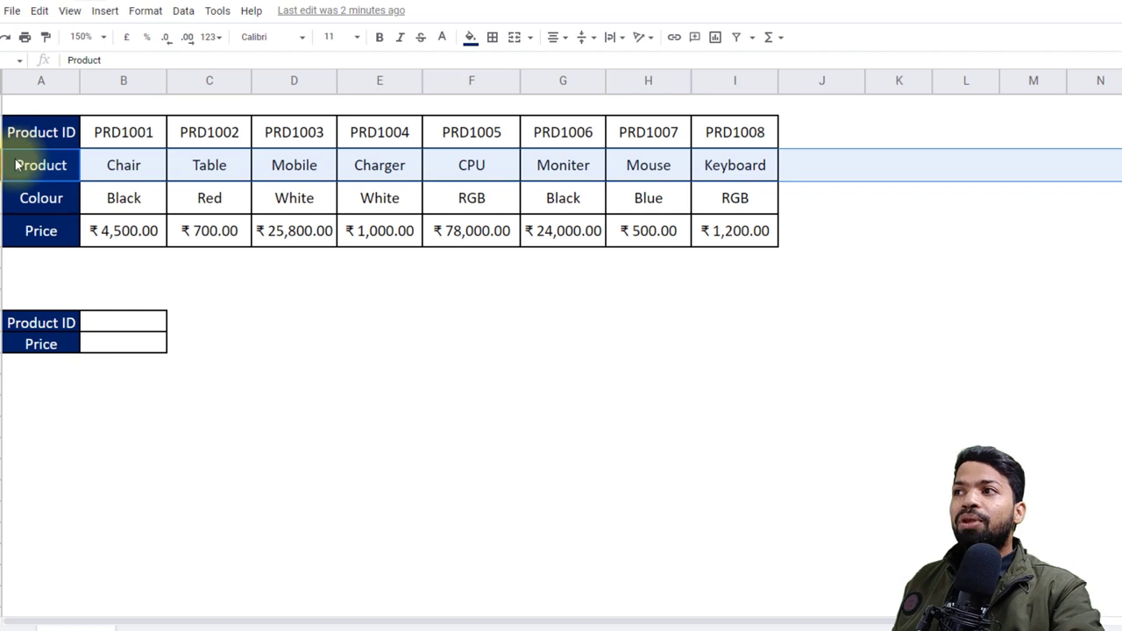
Step: Examine the Product ID, Product, Colour and Price row labels and the Product ID and Price labels of the small lookup table
{"action": "left_click", "coordinate": [49, 197]}
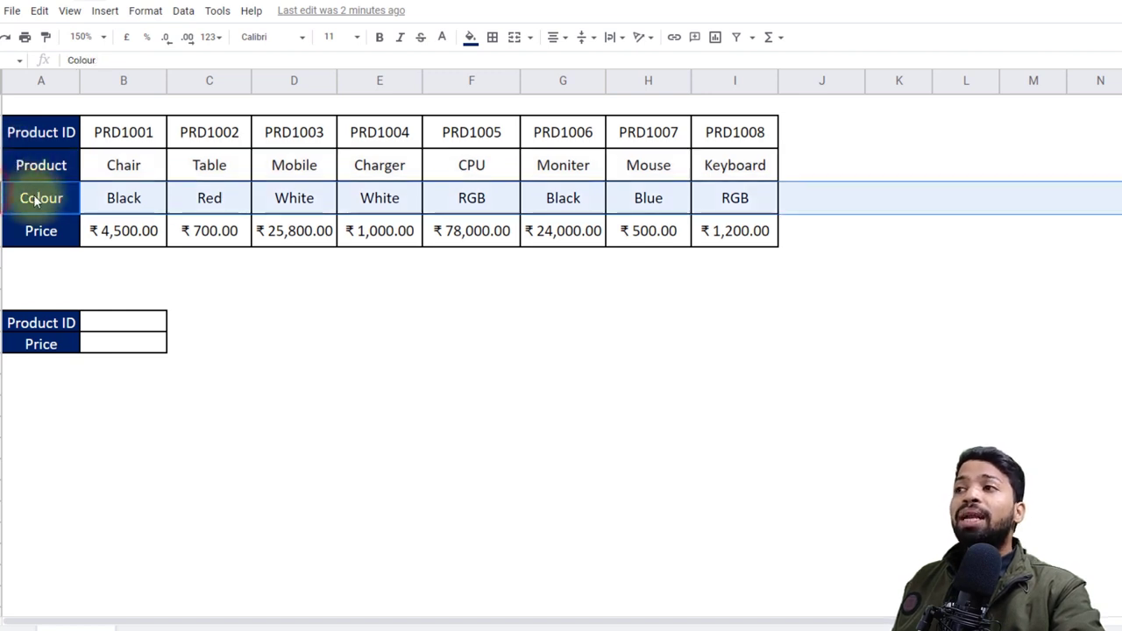
{"action": "left_click", "coordinate": [44, 229]}
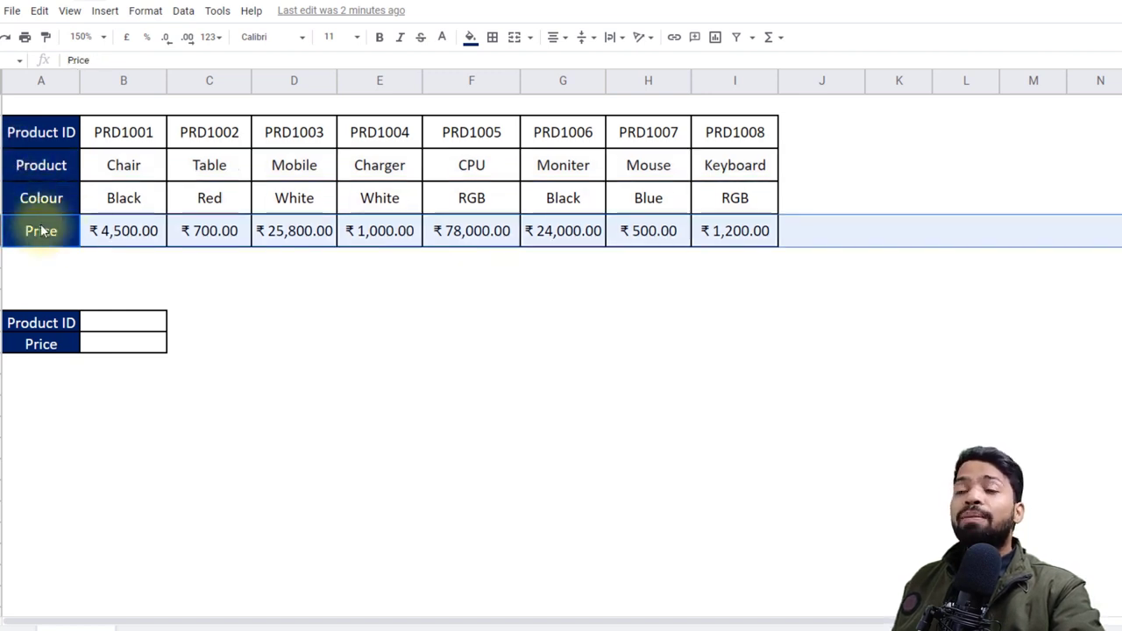
{"action": "left_click", "coordinate": [31, 324]}
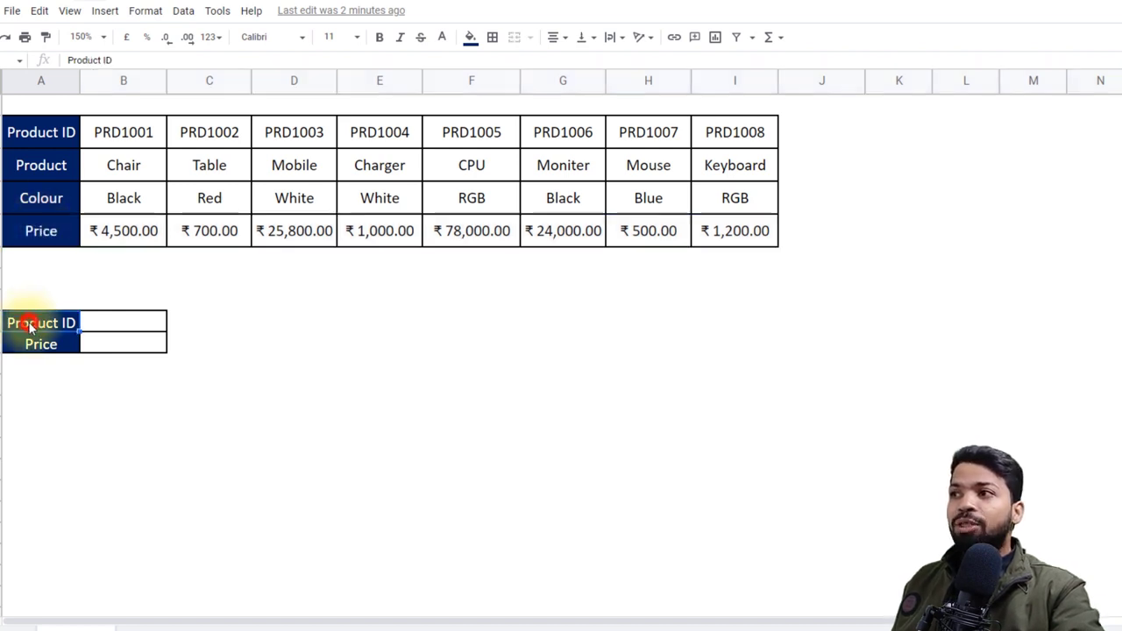
{"action": "left_click", "coordinate": [27, 344]}
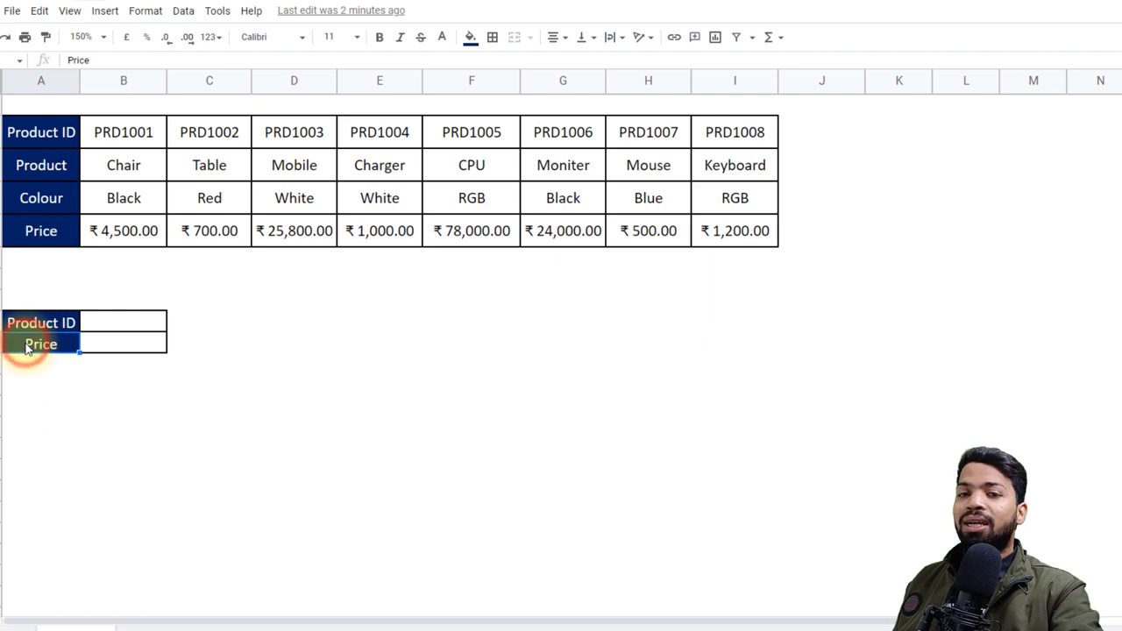
{"action": "left_click", "coordinate": [50, 131]}
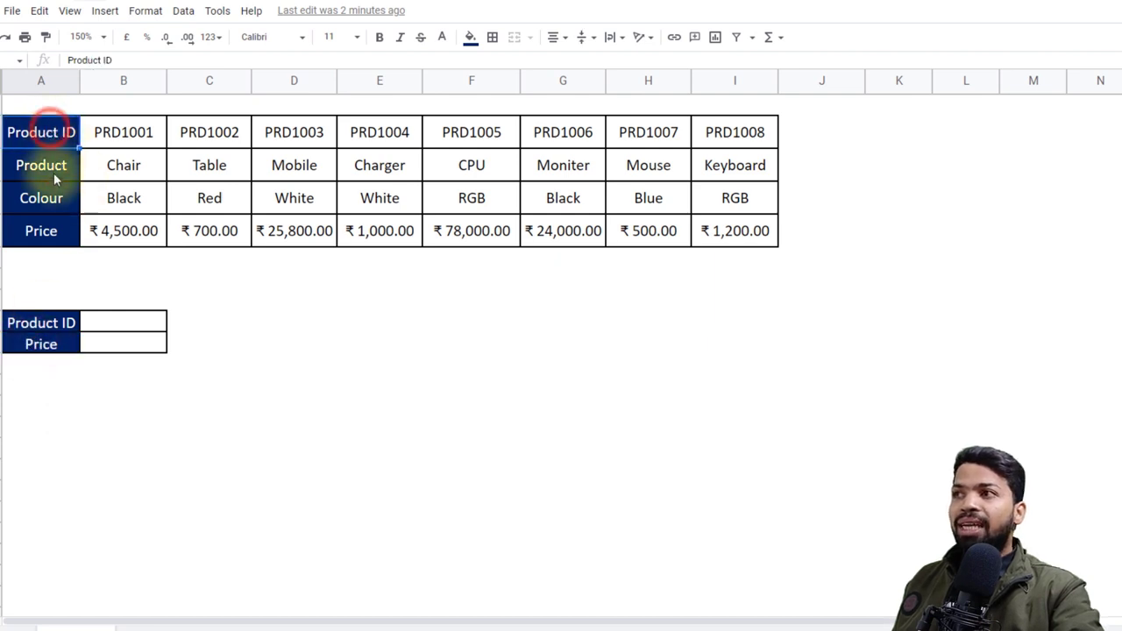
{"action": "left_click", "coordinate": [52, 231]}
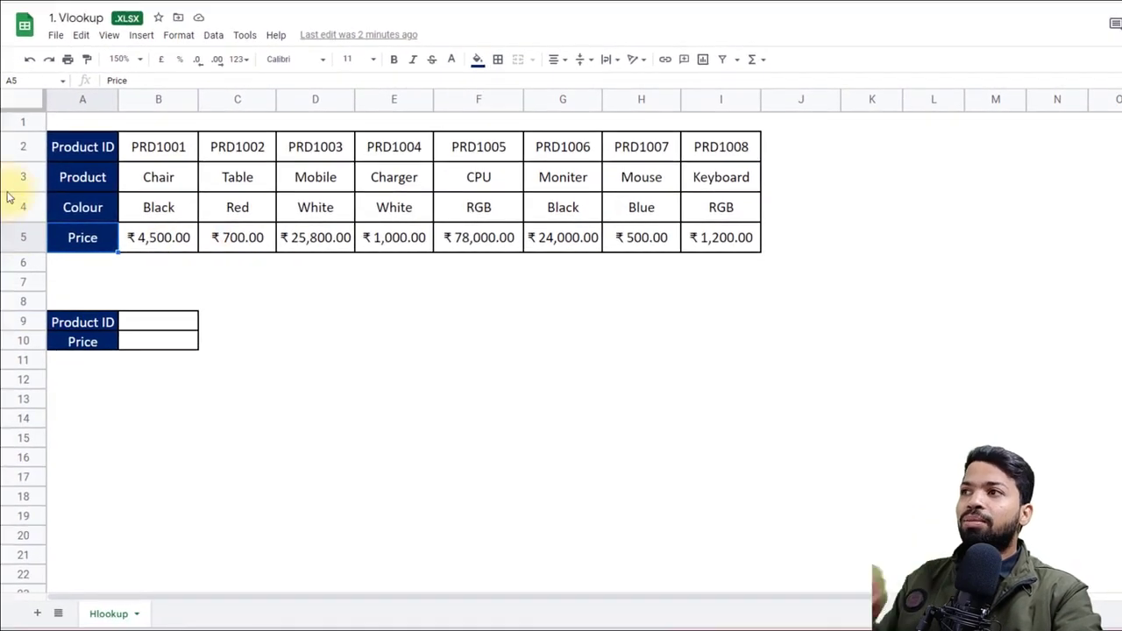
Step: Examine how the product table is laid out across its rows and columns, from the Product ID row to the Price row
{"action": "left_click", "coordinate": [20, 145]}
{"action": "left_click", "coordinate": [22, 176]}
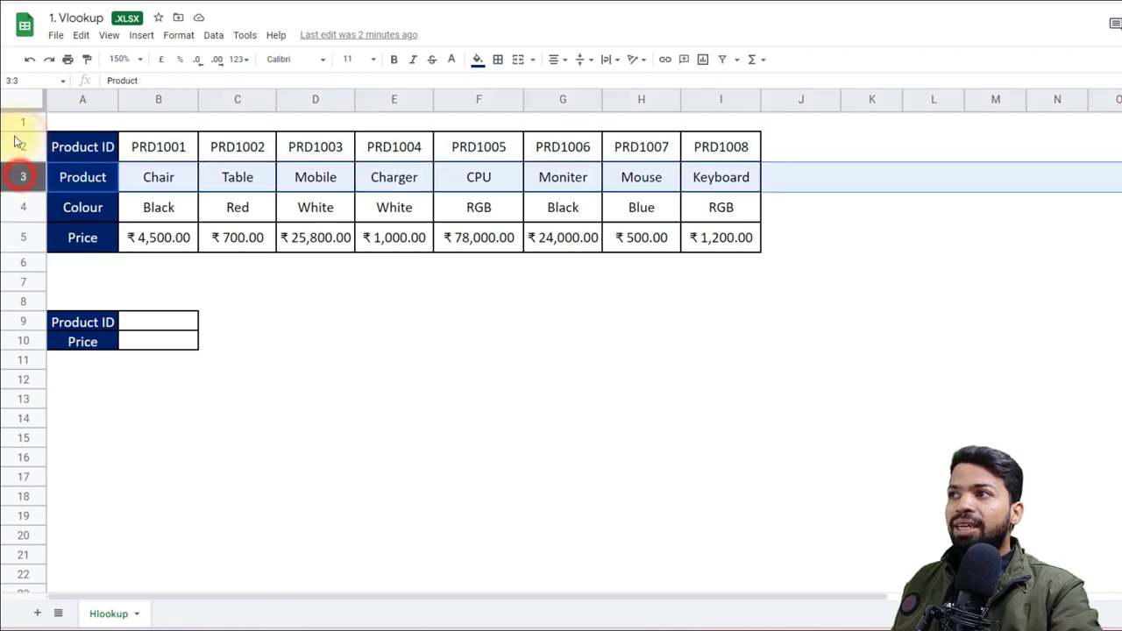
{"action": "left_click", "coordinate": [23, 206]}
{"action": "left_click", "coordinate": [23, 237]}
{"action": "left_click", "coordinate": [24, 262]}
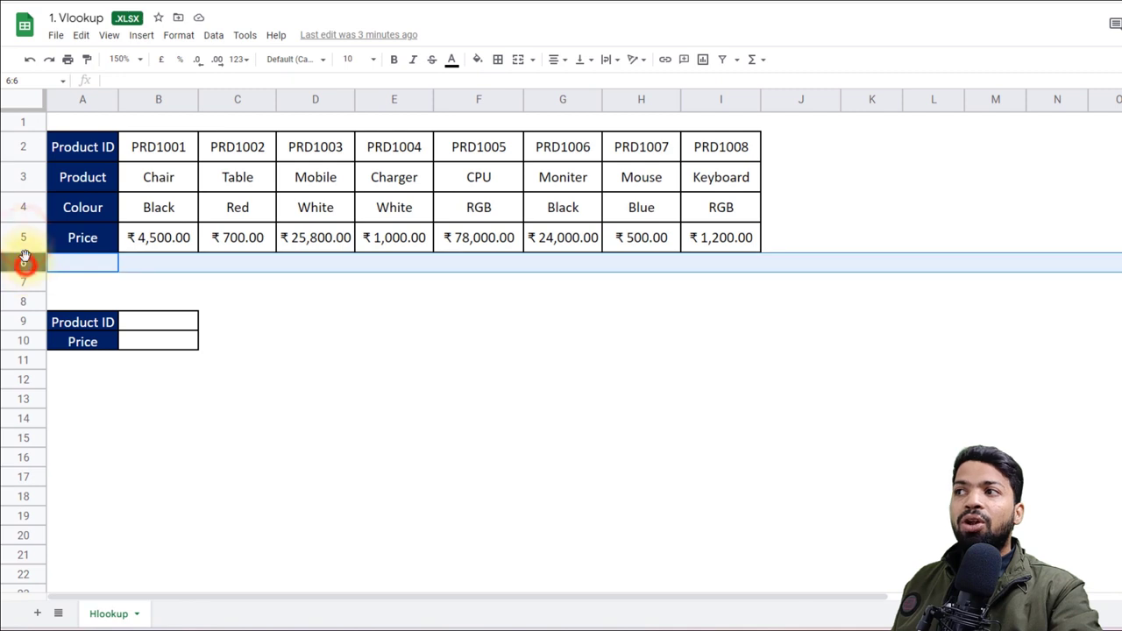
{"action": "left_click", "coordinate": [85, 98]}
{"action": "left_click", "coordinate": [139, 99]}
{"action": "left_click", "coordinate": [219, 100]}
{"action": "left_click", "coordinate": [294, 100]}
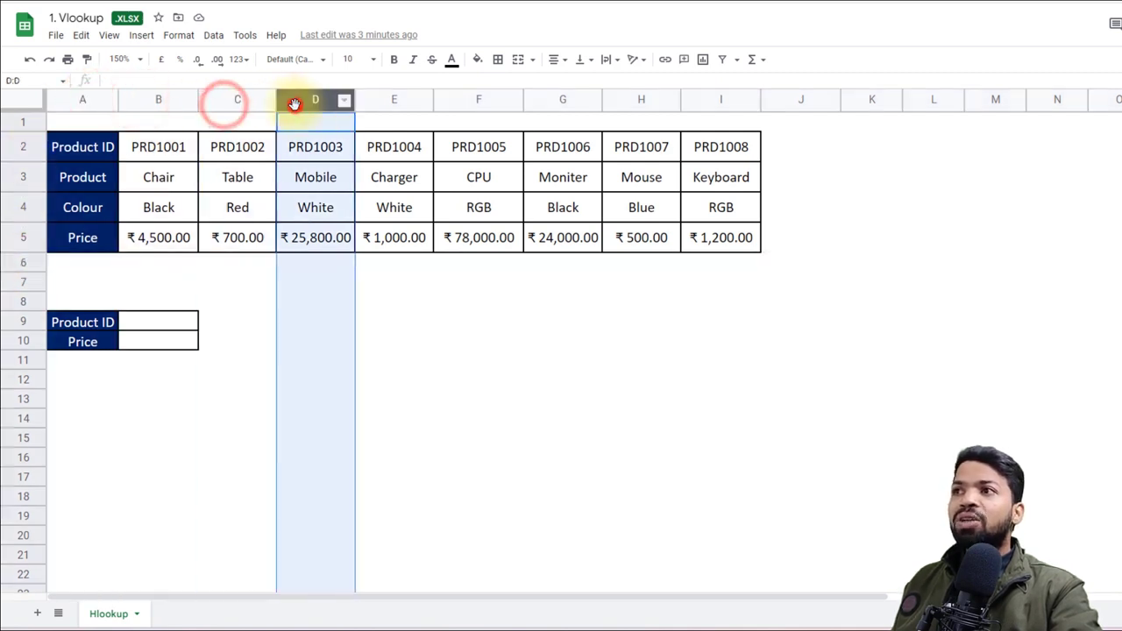
{"action": "left_click", "coordinate": [92, 99]}
{"action": "left_click", "coordinate": [131, 99]}
{"action": "left_click", "coordinate": [219, 101]}
{"action": "left_click", "coordinate": [18, 147]}
{"action": "left_click", "coordinate": [15, 177]}
{"action": "left_click", "coordinate": [12, 205]}
{"action": "left_click", "coordinate": [14, 237]}
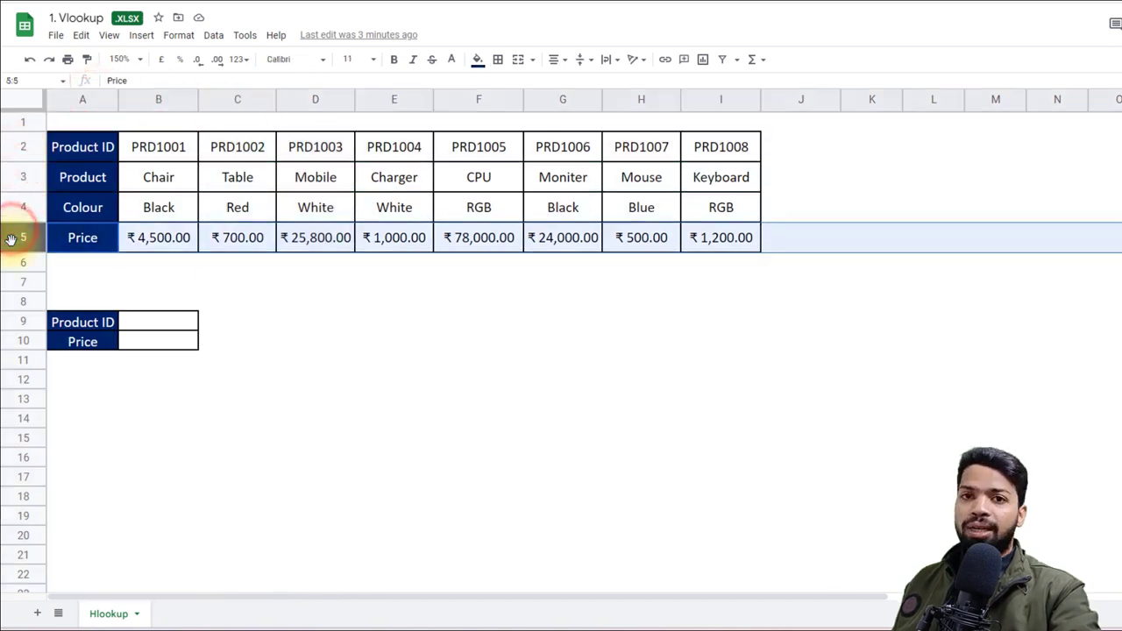
{"action": "left_click", "coordinate": [77, 147]}
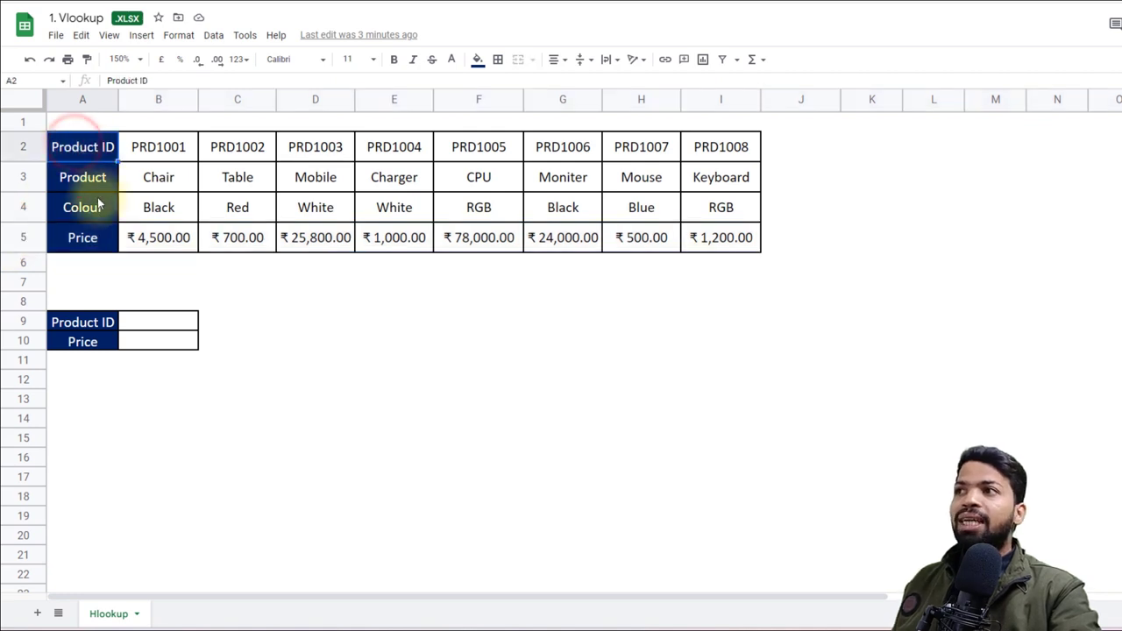
{"action": "left_click", "coordinate": [87, 243]}
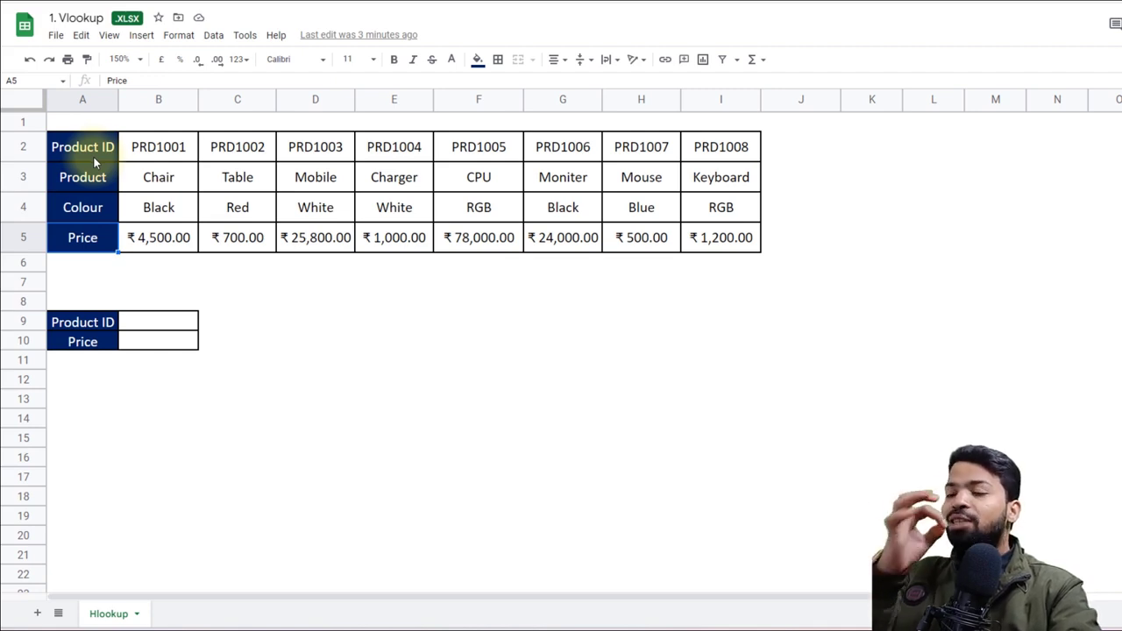
Step: Begin an HLOOKUP syntax example in cell D9 with "lookup value" as the first argument
{"action": "left_click", "coordinate": [279, 322]}
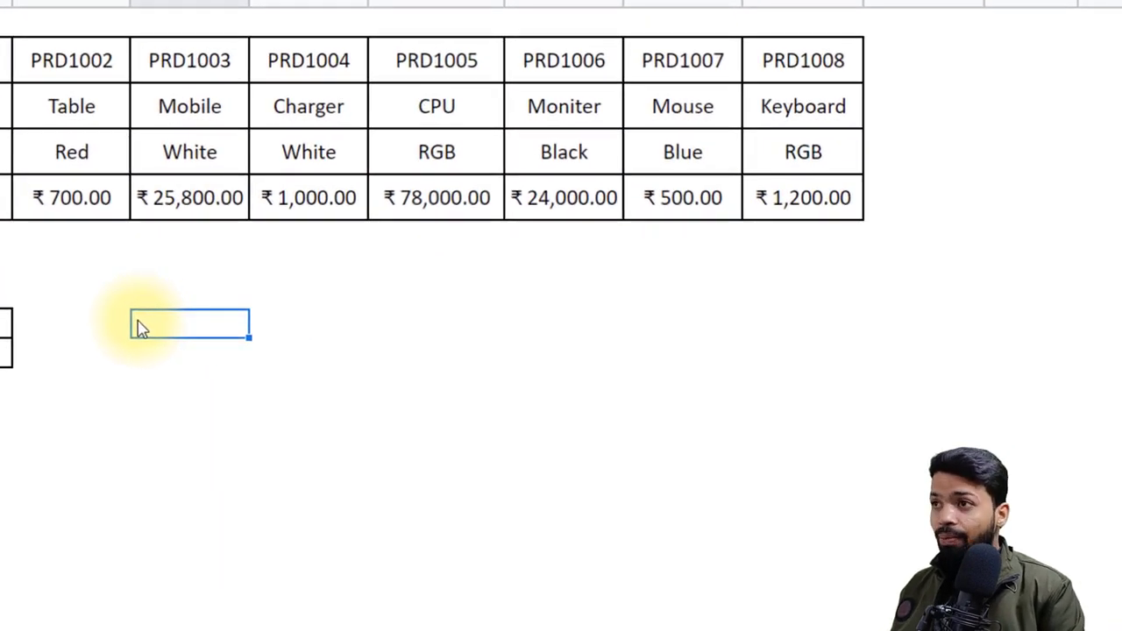
{"action": "double_click", "coordinate": [140, 327]}
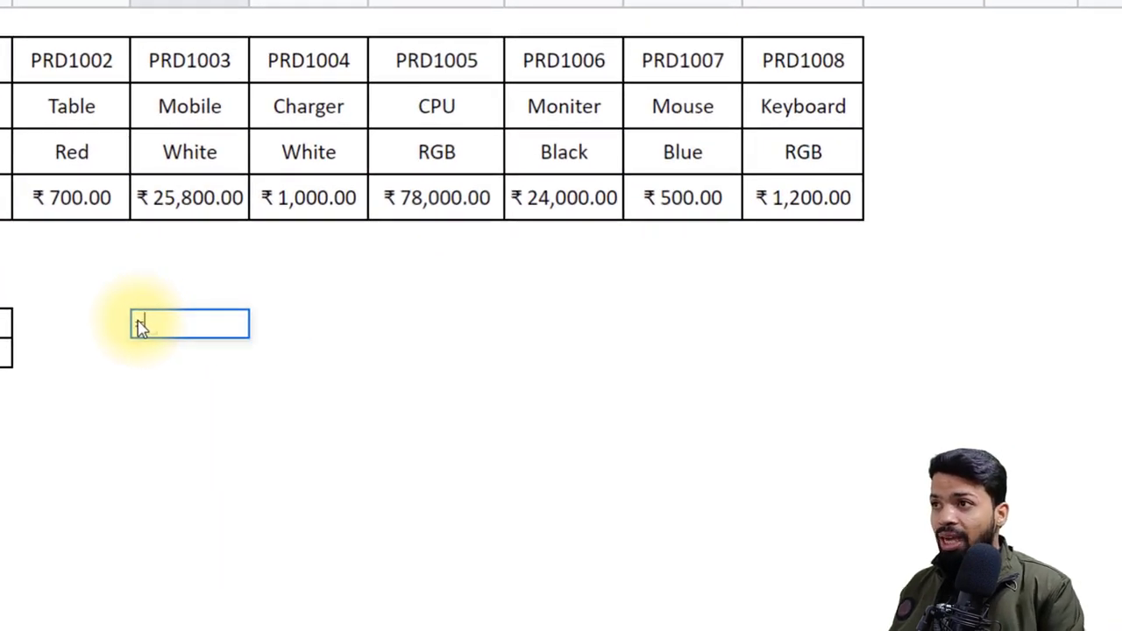
{"action": "type", "text": "=hlo"}
{"action": "key", "text": "Tab"}
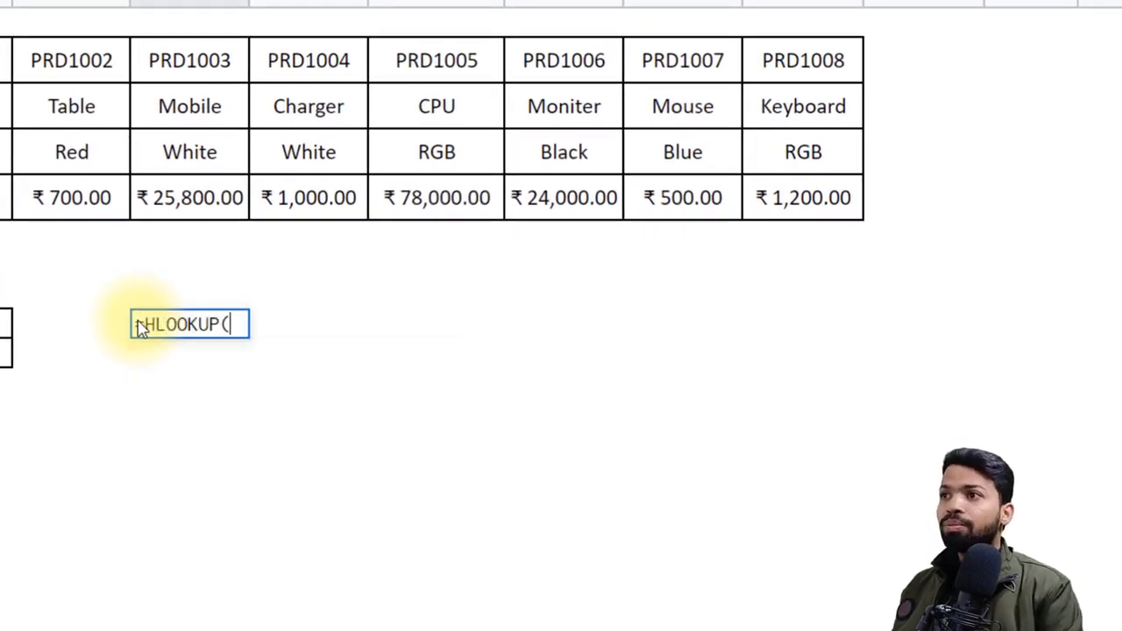
{"action": "type", "text": "looku"}
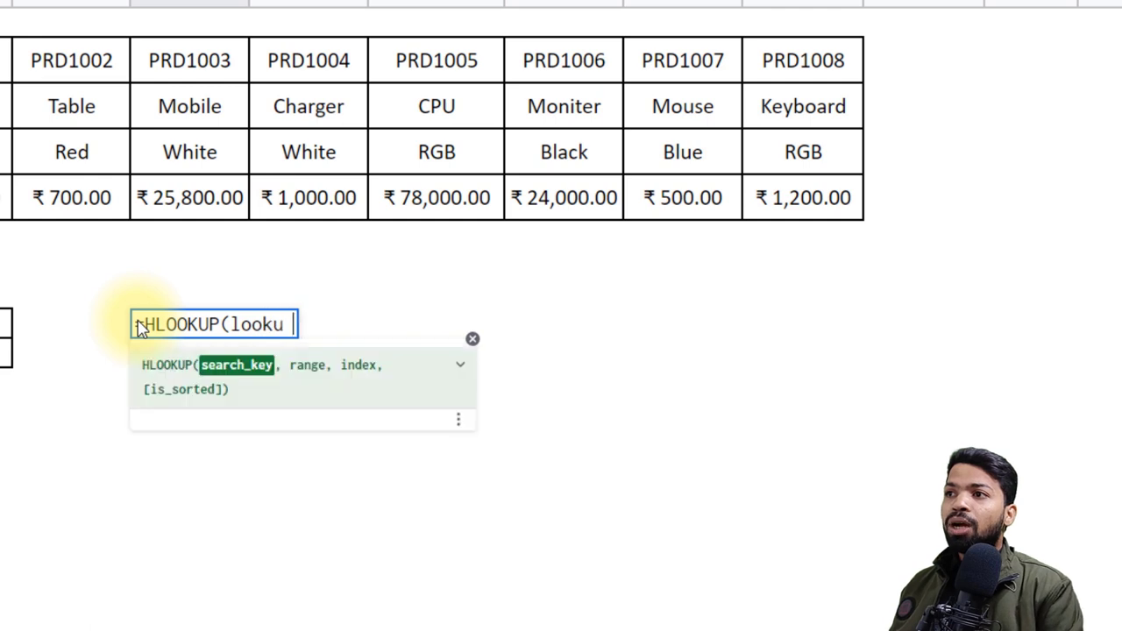
{"action": "type", "text": "p value"}
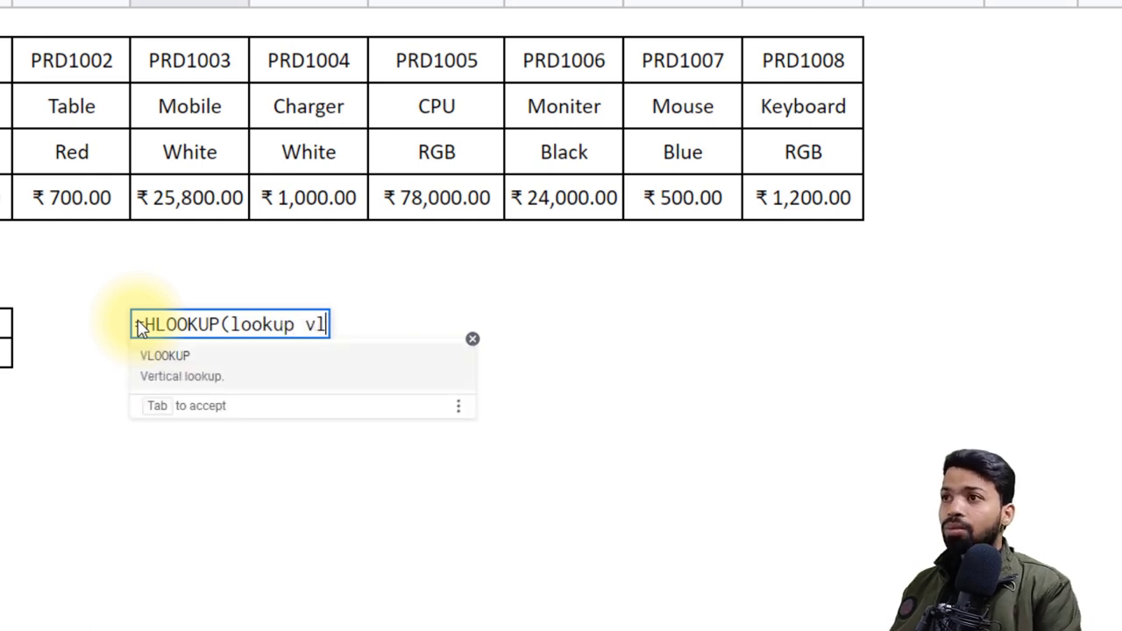
{"action": "type", "text": ","}
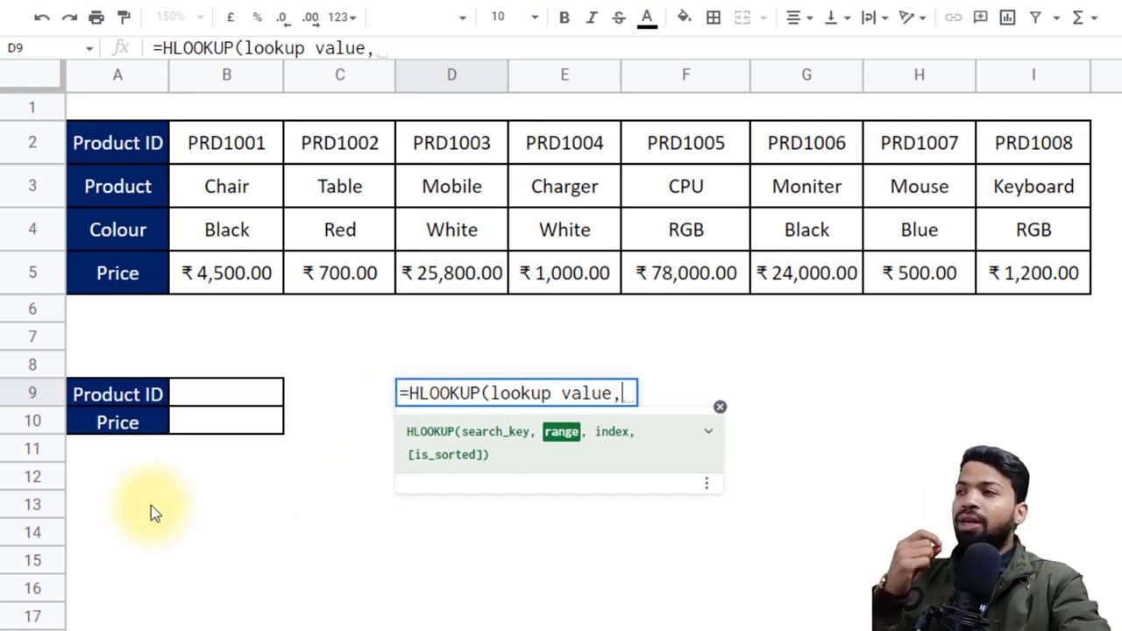
{"action": "left_click", "coordinate": [140, 143]}
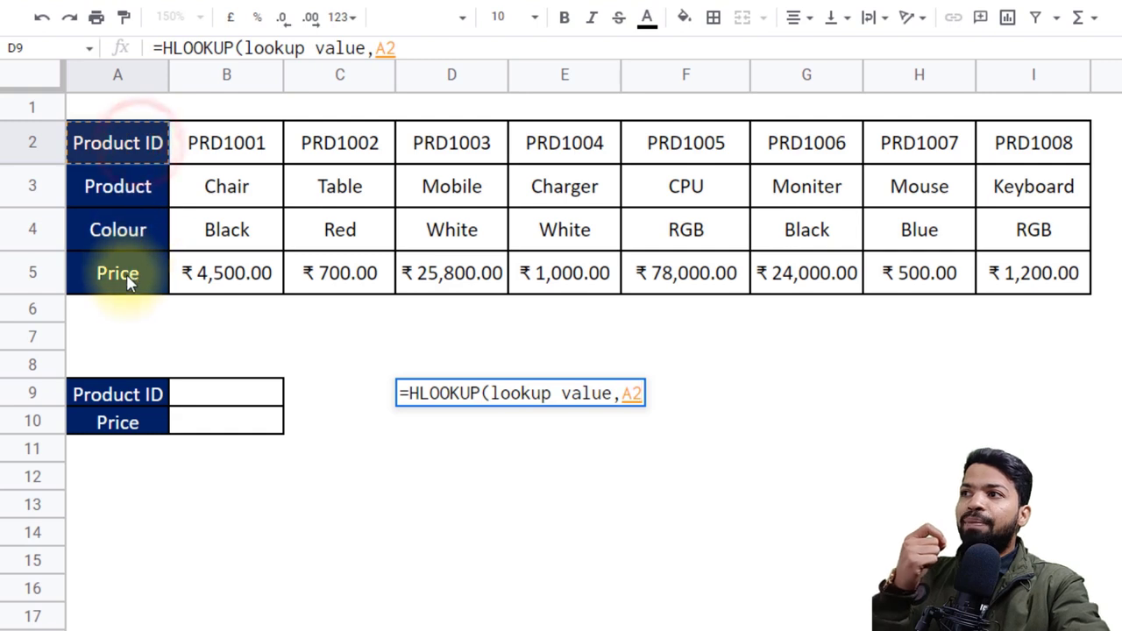
{"action": "key", "text": "BackSpace"}
{"action": "key", "text": "BackSpace"}
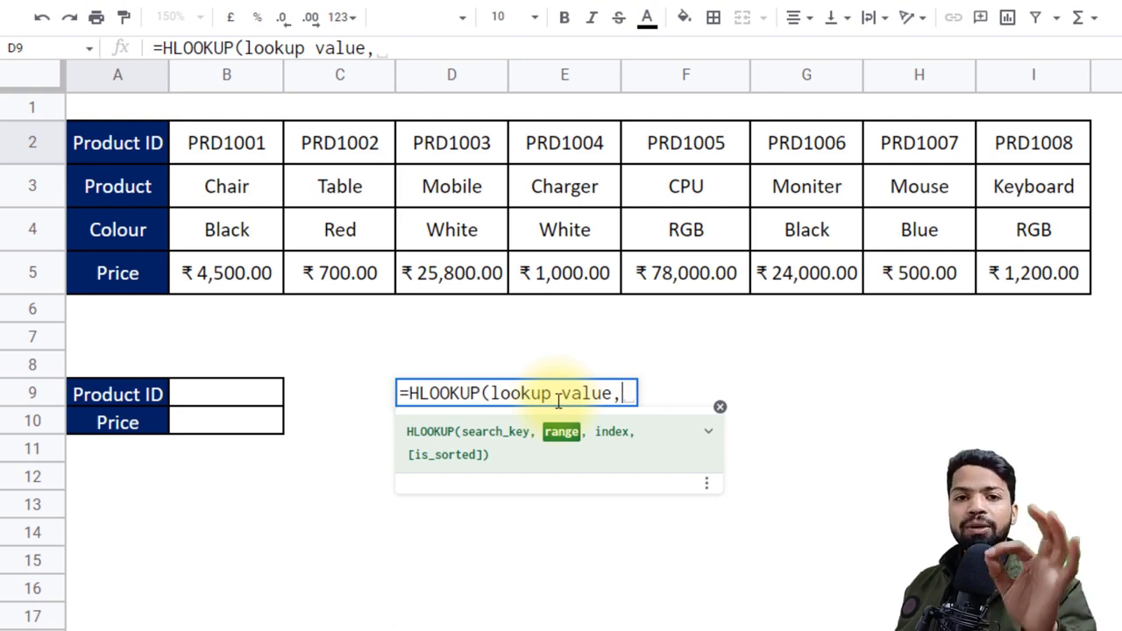
Step: Complete the syntax example in D9 with the remaining arguments "table array", "row index num" and "0/1"
{"action": "type", "text": "ta"}
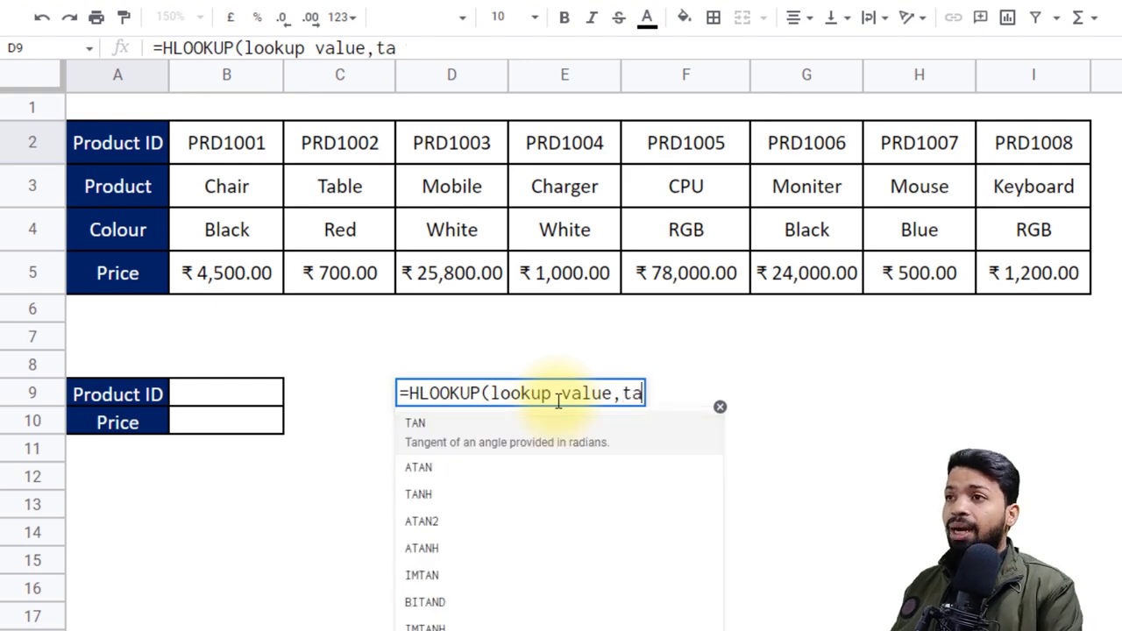
{"action": "type", "text": "ble array."}
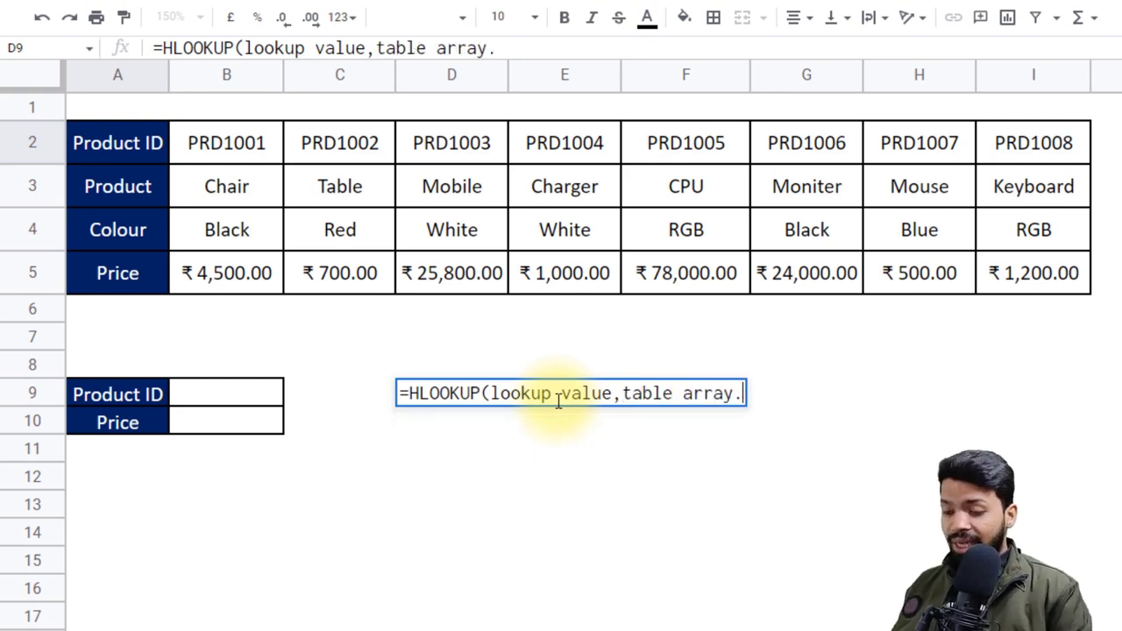
{"action": "key", "text": "BackSpace"}
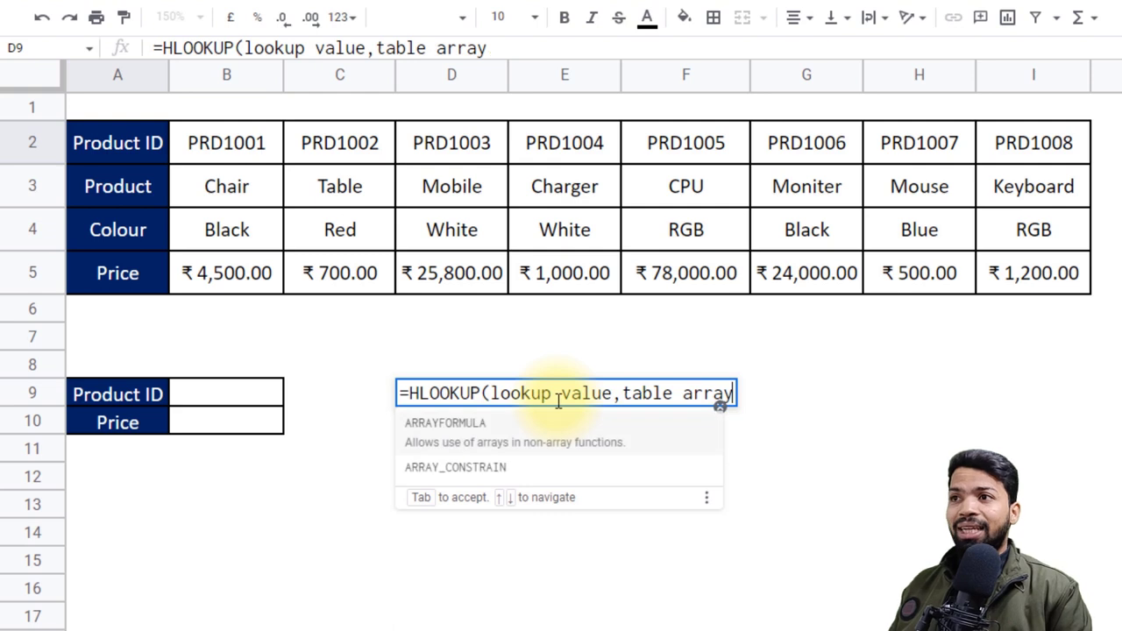
{"action": "type", "text": ","}
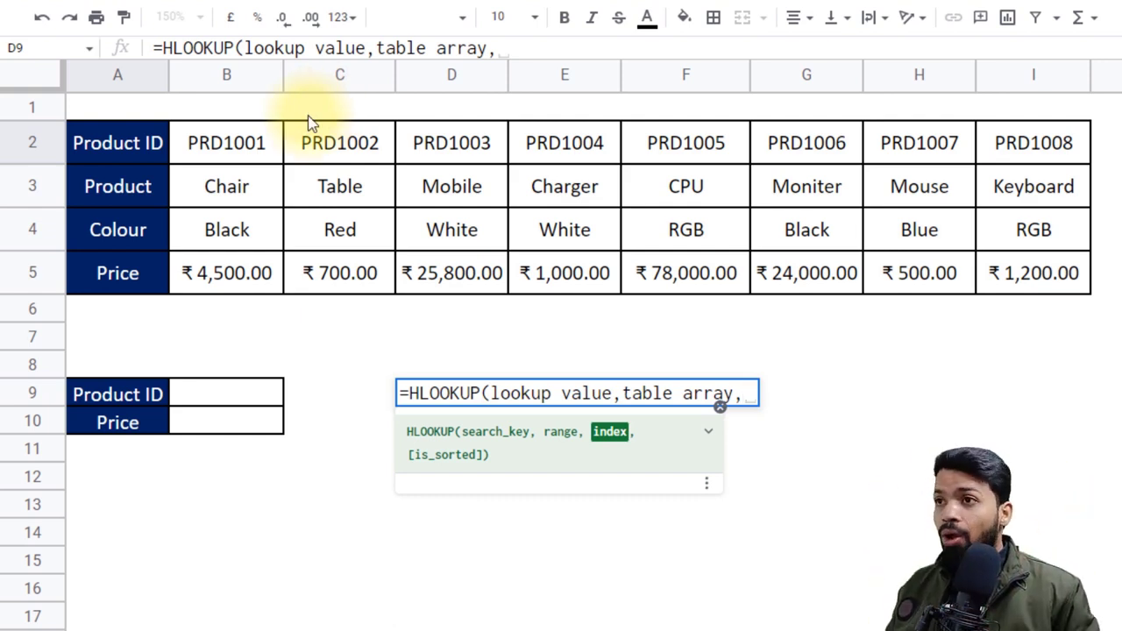
{"action": "type", "text": "row"}
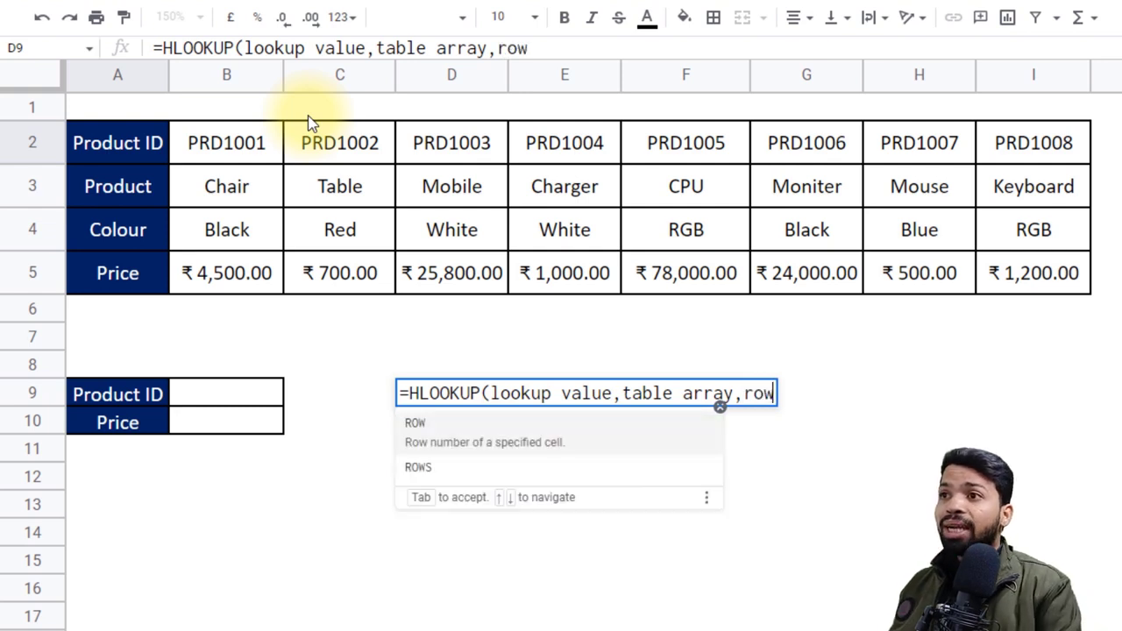
{"action": "type", "text": " indexd"}
{"action": "key", "text": "BackSpace"}
{"action": "type", "text": "num, "}
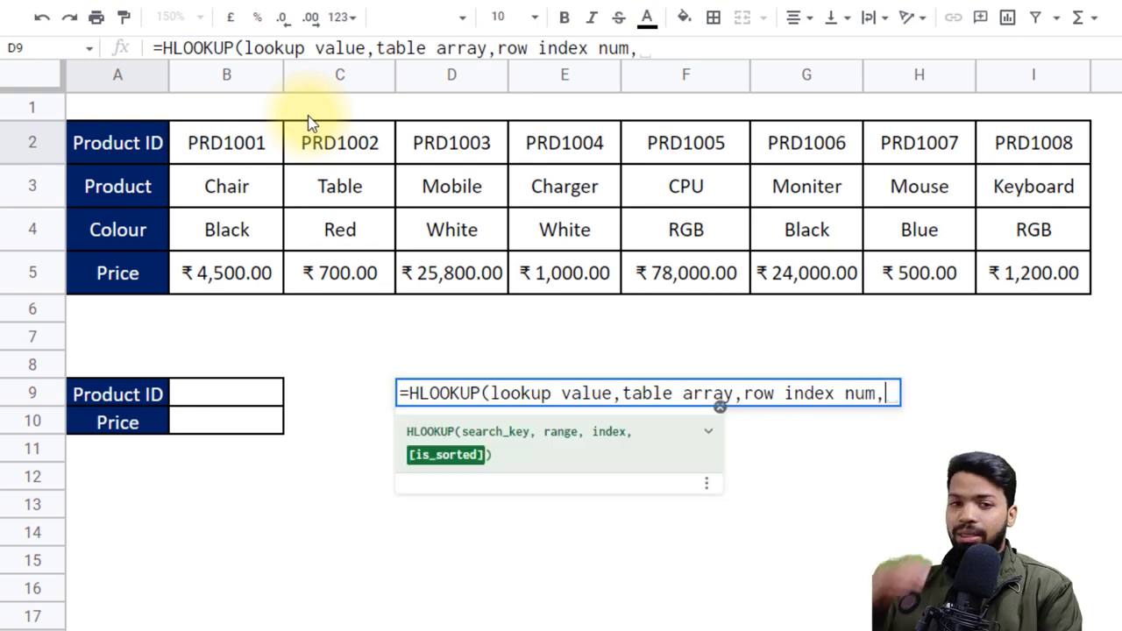
{"action": "type", "text": "0/1"}
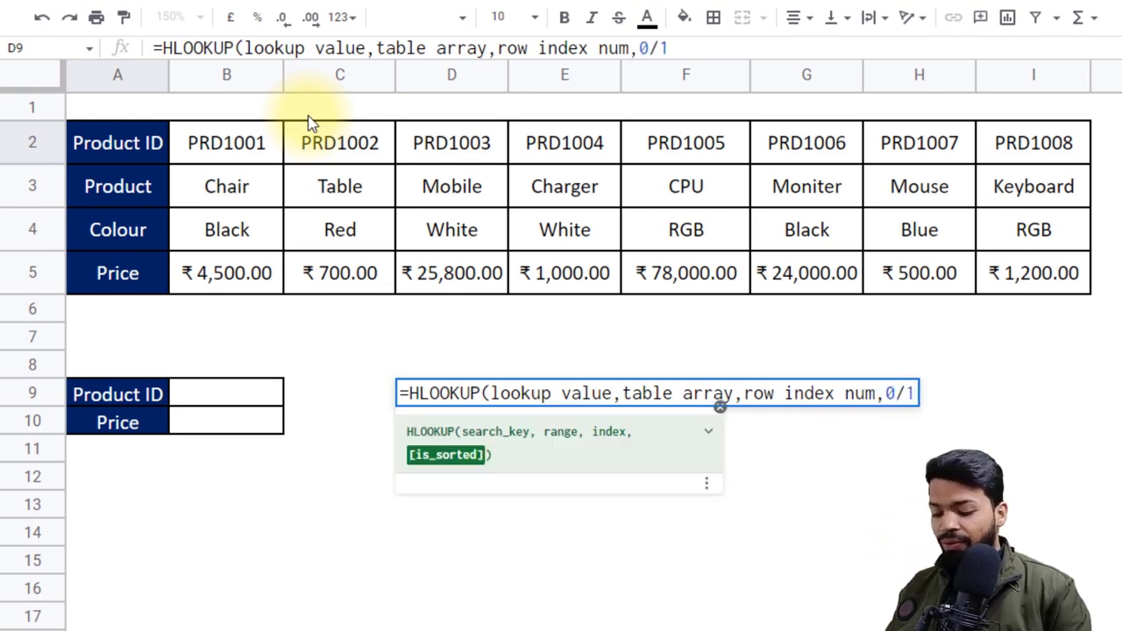
{"action": "type", "text": ")"}
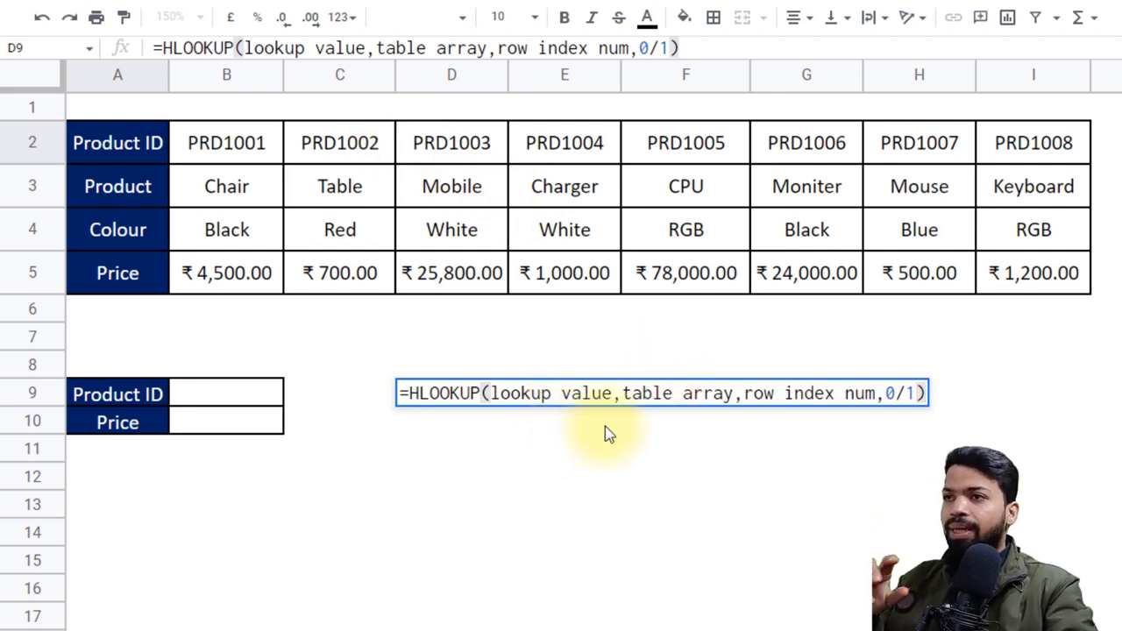
{"action": "left_click", "coordinate": [405, 420]}
Step: Enter PRD1001 as the Product ID in cell B9 of the lookup table
{"action": "left_click", "coordinate": [229, 432]}
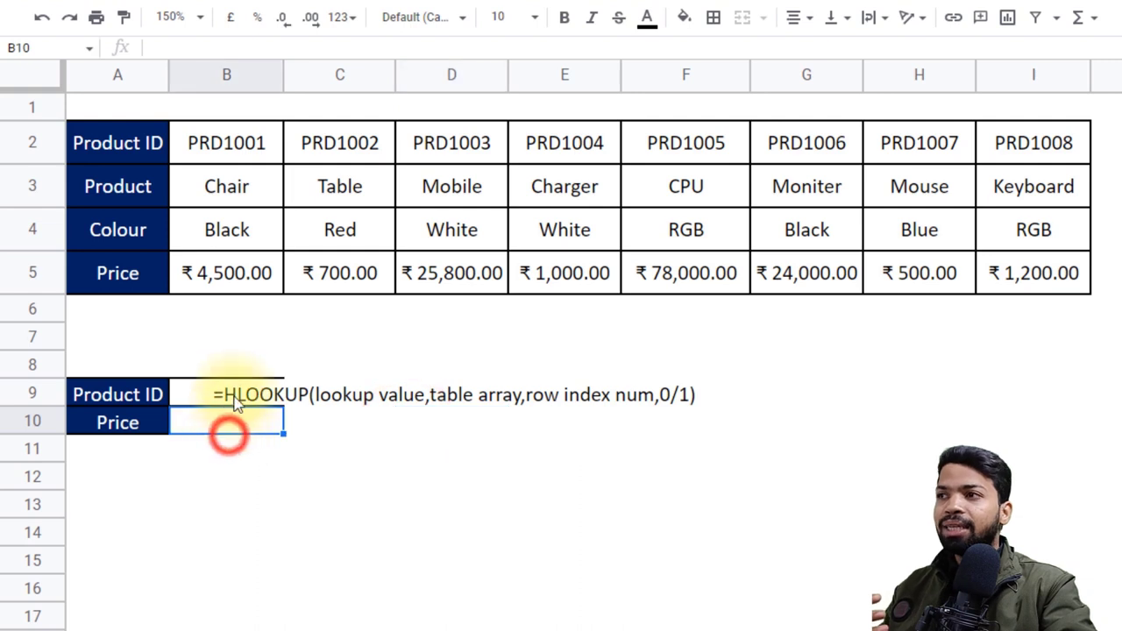
{"action": "left_click", "coordinate": [233, 394]}
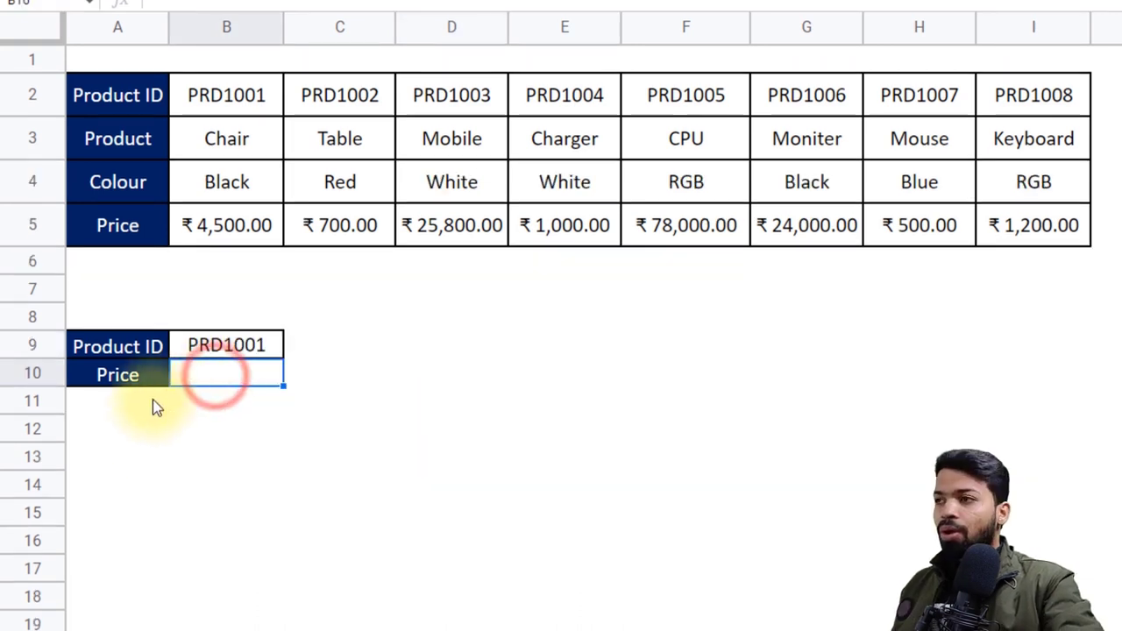
{"action": "left_click", "coordinate": [147, 435]}
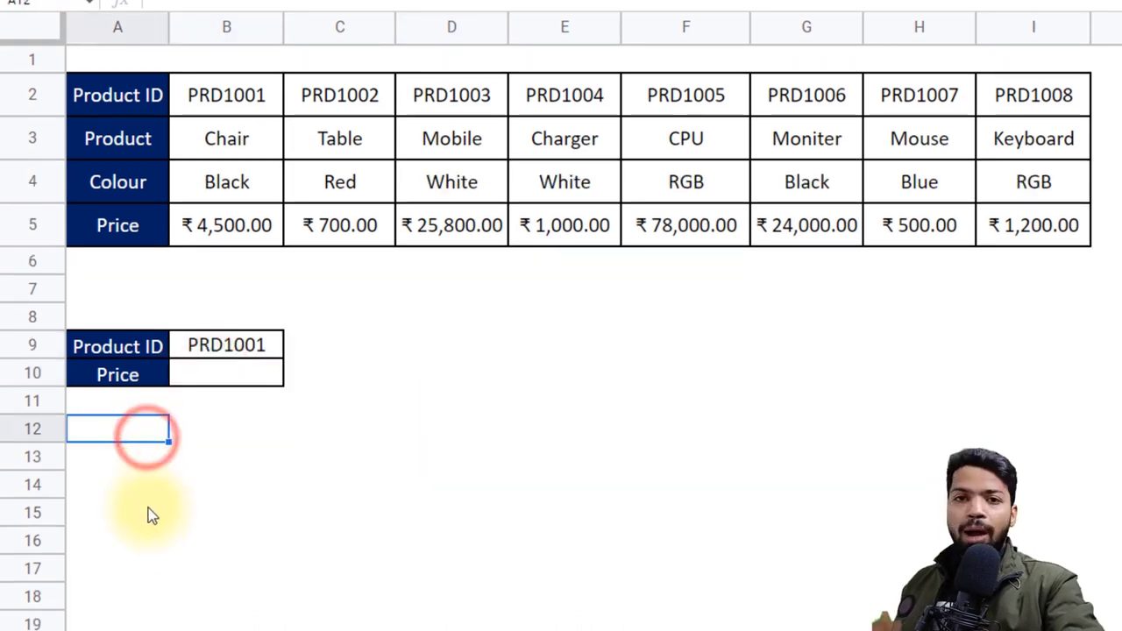
{"action": "left_click_drag", "start_coordinate": [117, 352], "coordinate": [244, 351]}
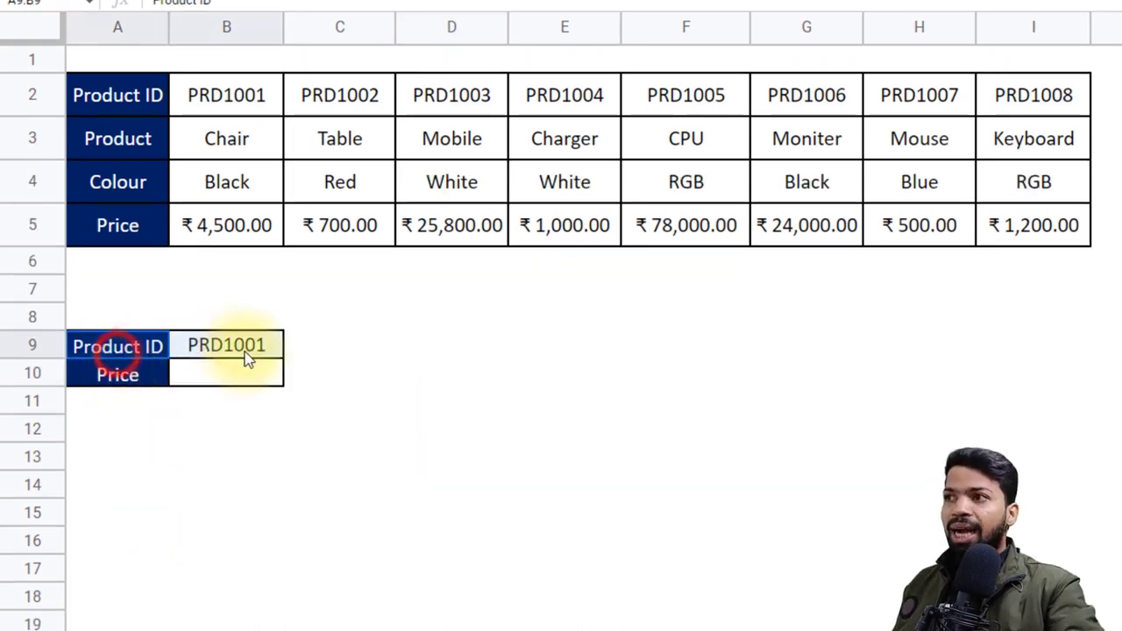
{"action": "left_click_drag", "start_coordinate": [82, 375], "coordinate": [205, 381]}
{"action": "left_click", "coordinate": [210, 458]}
Step: Enter an HLOOKUP formula in B10 that looks up B9 in range A2:I5, with row index 4 and exact match 0
{"action": "left_click", "coordinate": [205, 375]}
{"action": "type", "text": "="}
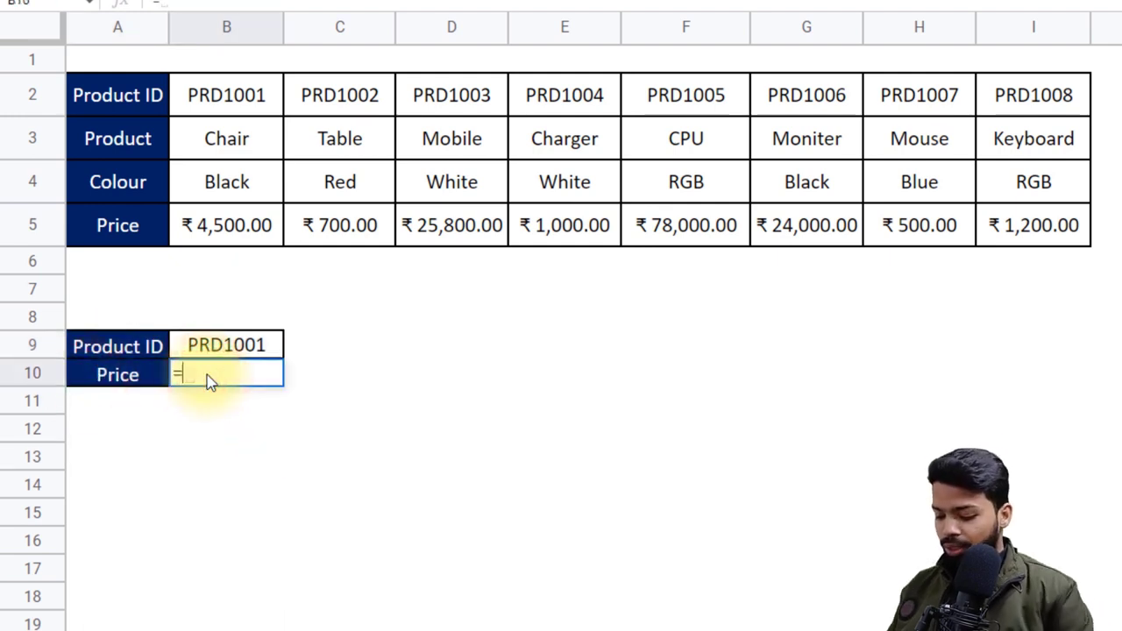
{"action": "type", "text": "hl"}
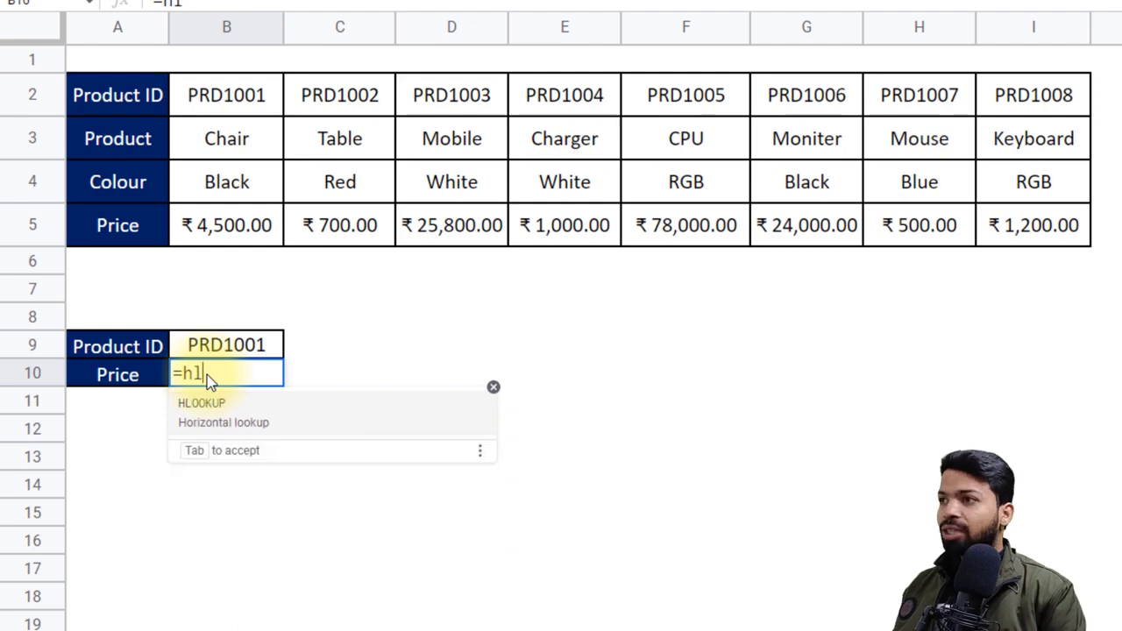
{"action": "key", "text": "Tab"}
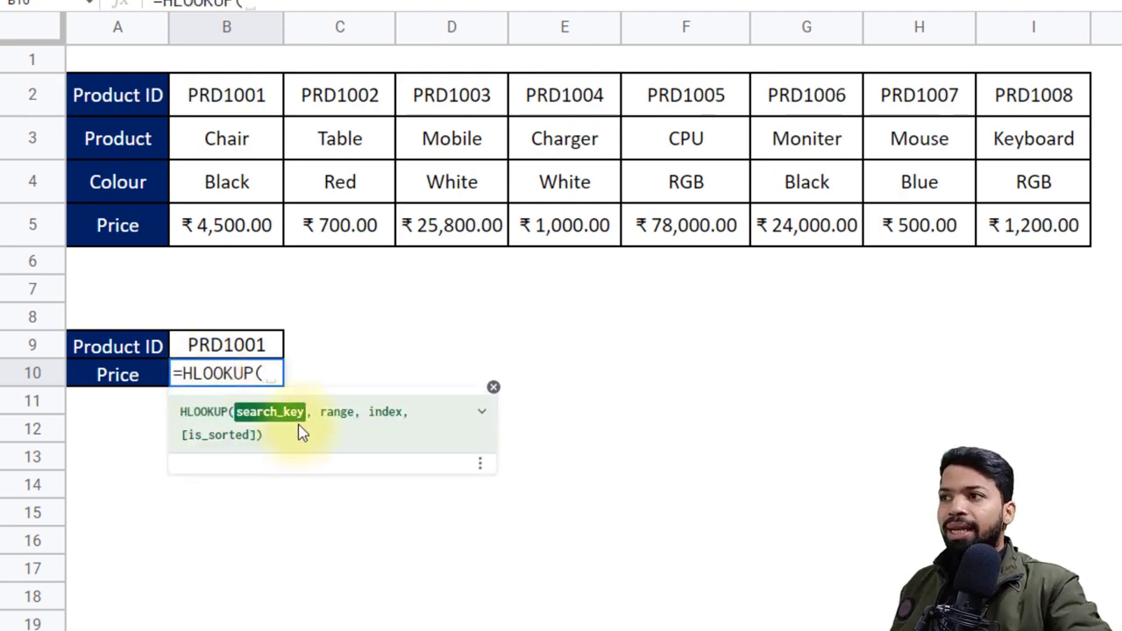
{"action": "left_click", "coordinate": [221, 348]}
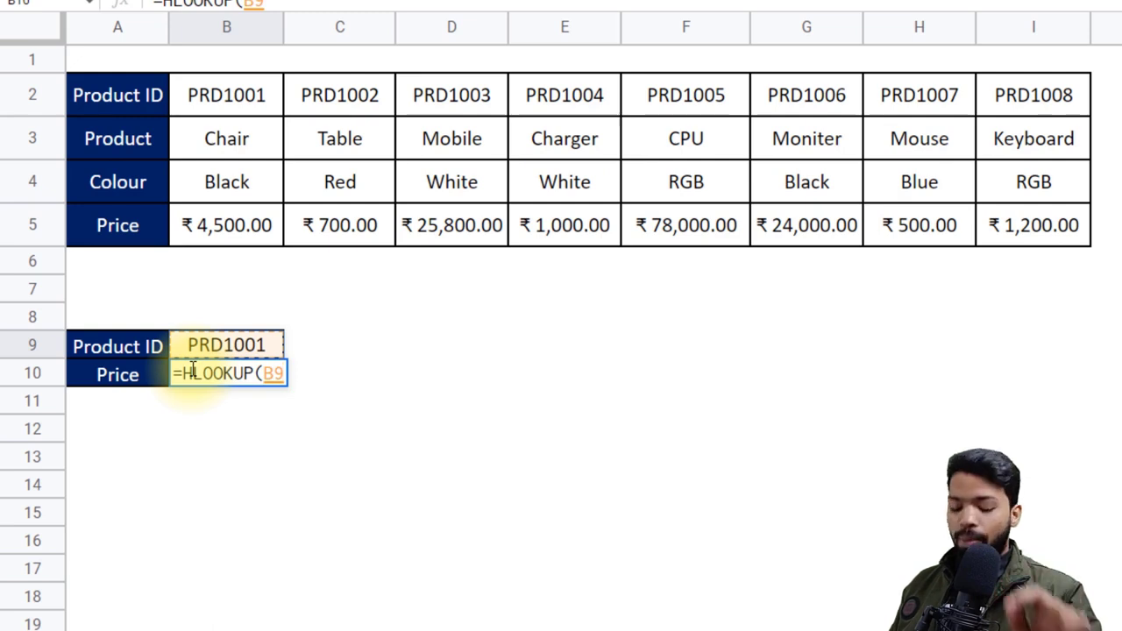
{"action": "type", "text": ","}
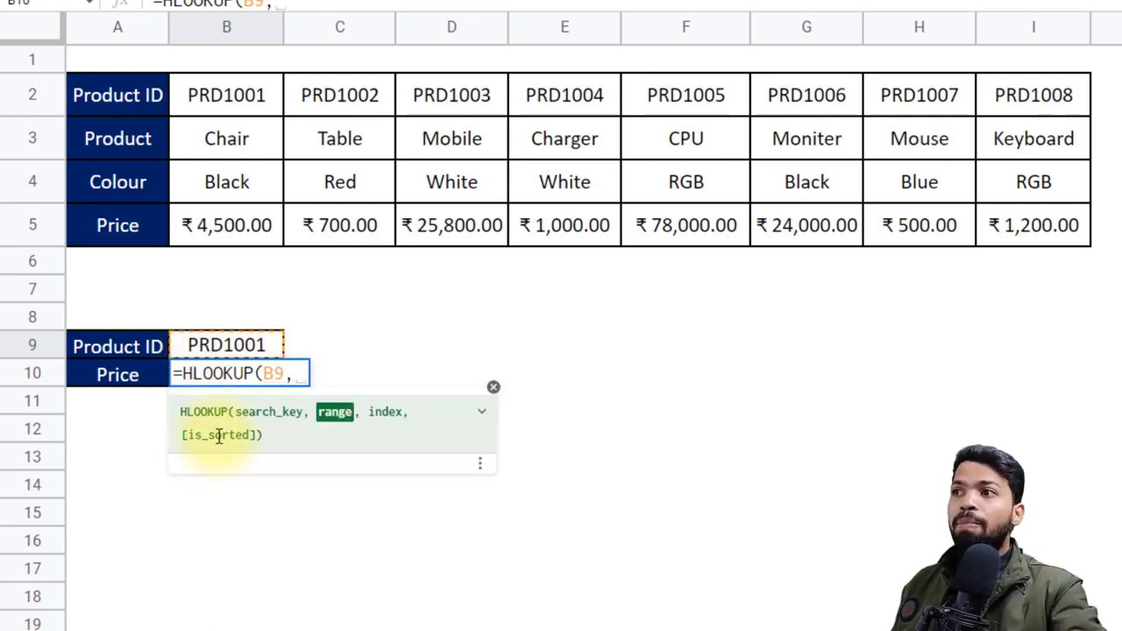
{"action": "left_click_drag", "start_coordinate": [98, 98], "coordinate": [1034, 237]}
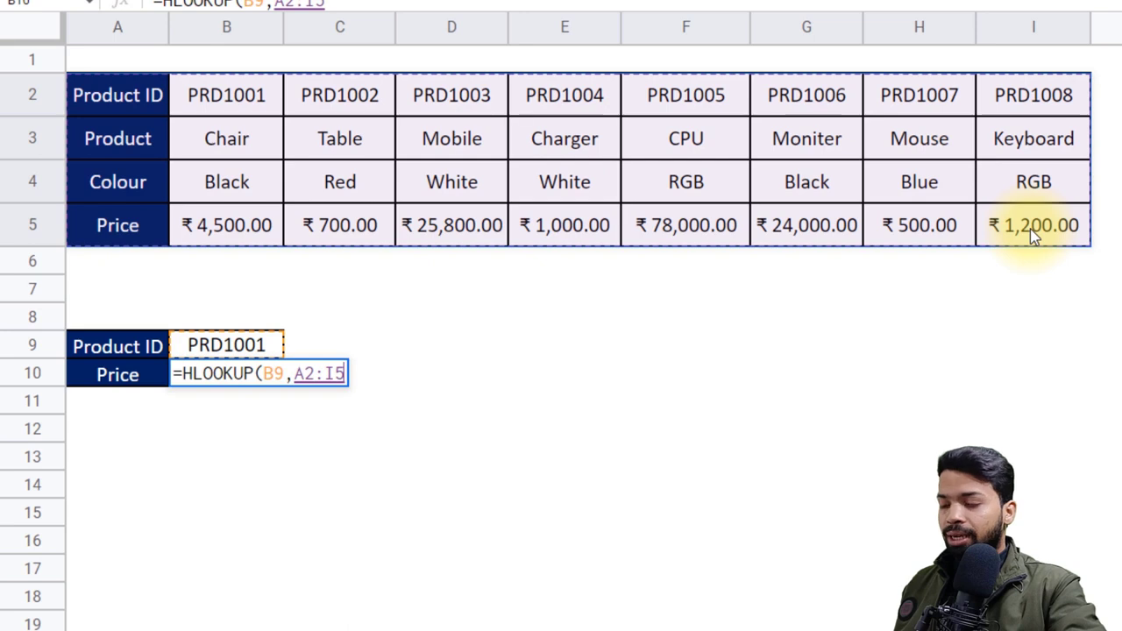
{"action": "type", "text": ","}
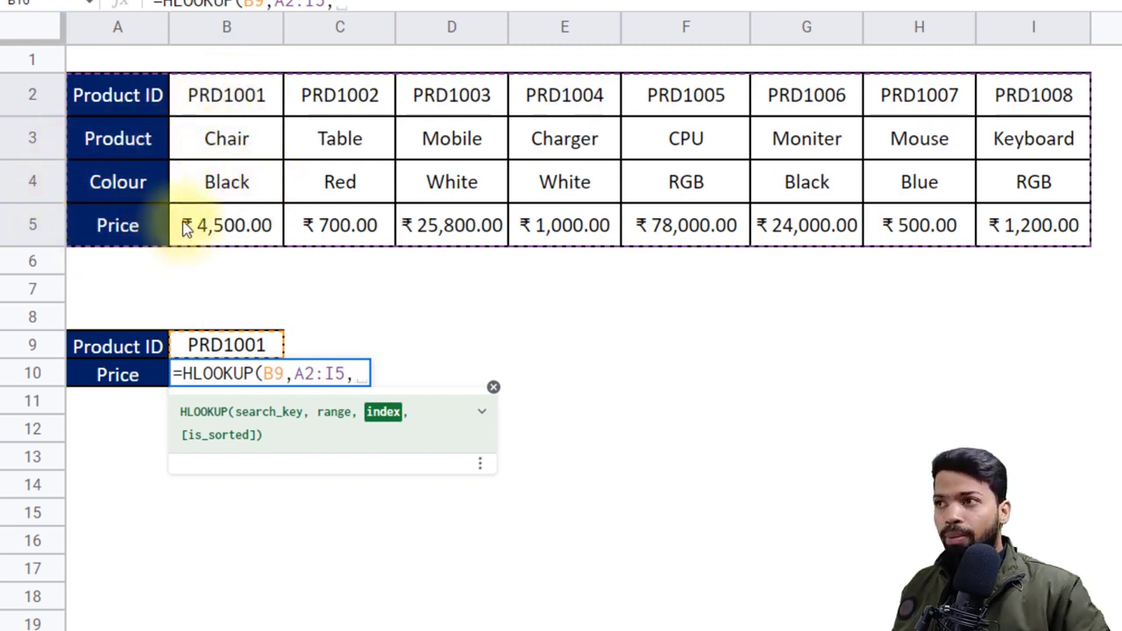
{"action": "type", "text": "4,0"}
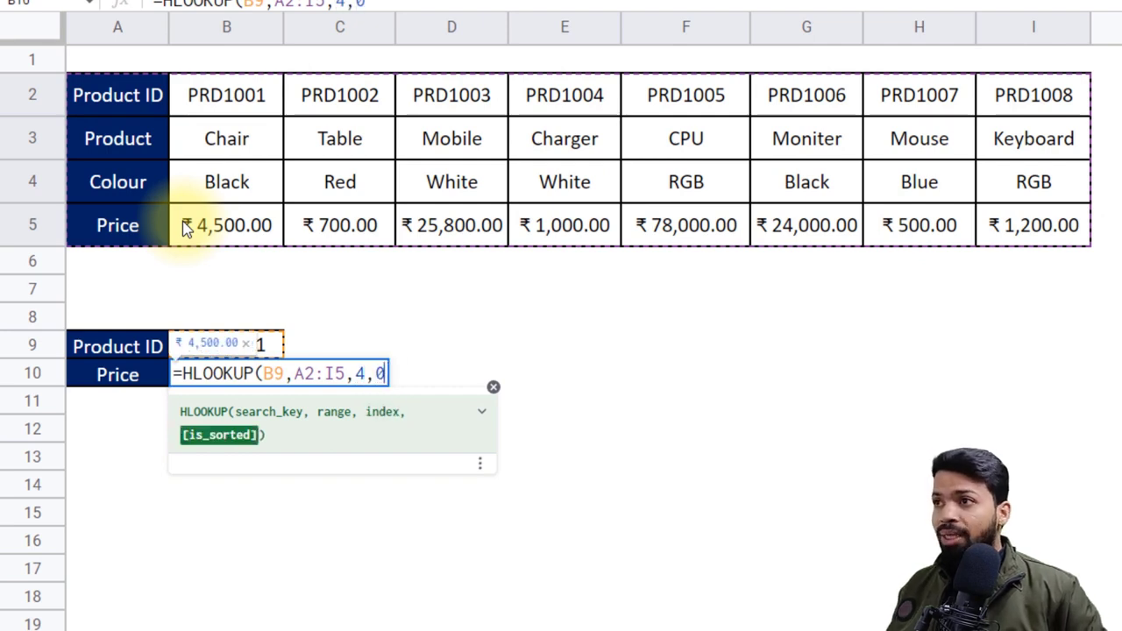
{"action": "type", "text": ")"}
{"action": "key", "text": "Return"}
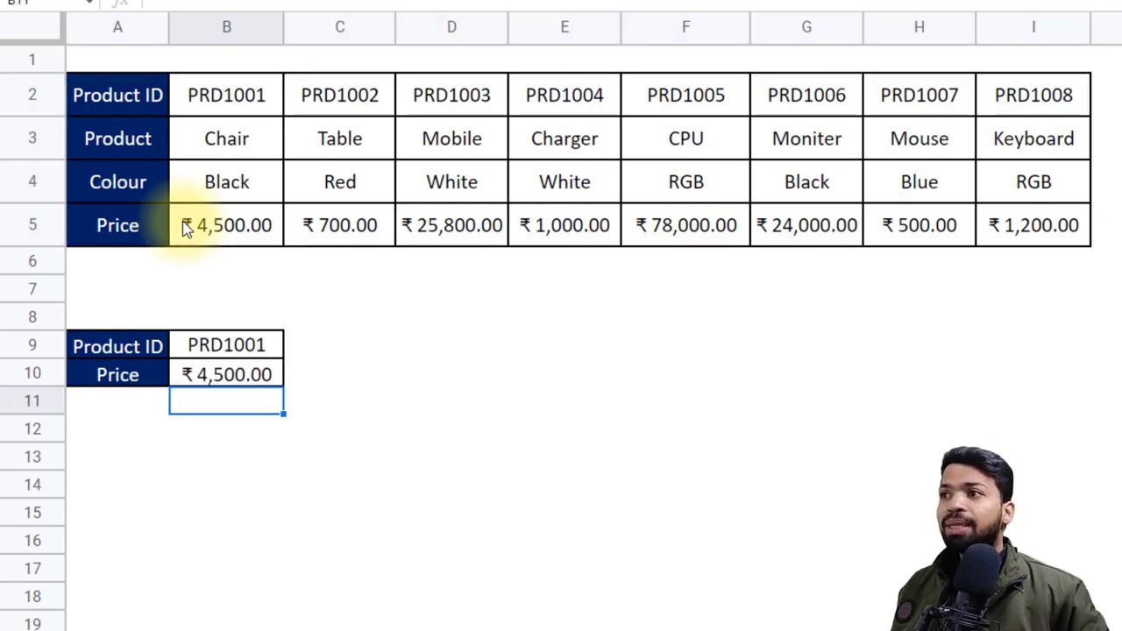
Step: Replace the lookup Product ID in B9 with a copy of PRD1008 from I2 and compare the price with the table
{"action": "left_click", "coordinate": [221, 345]}
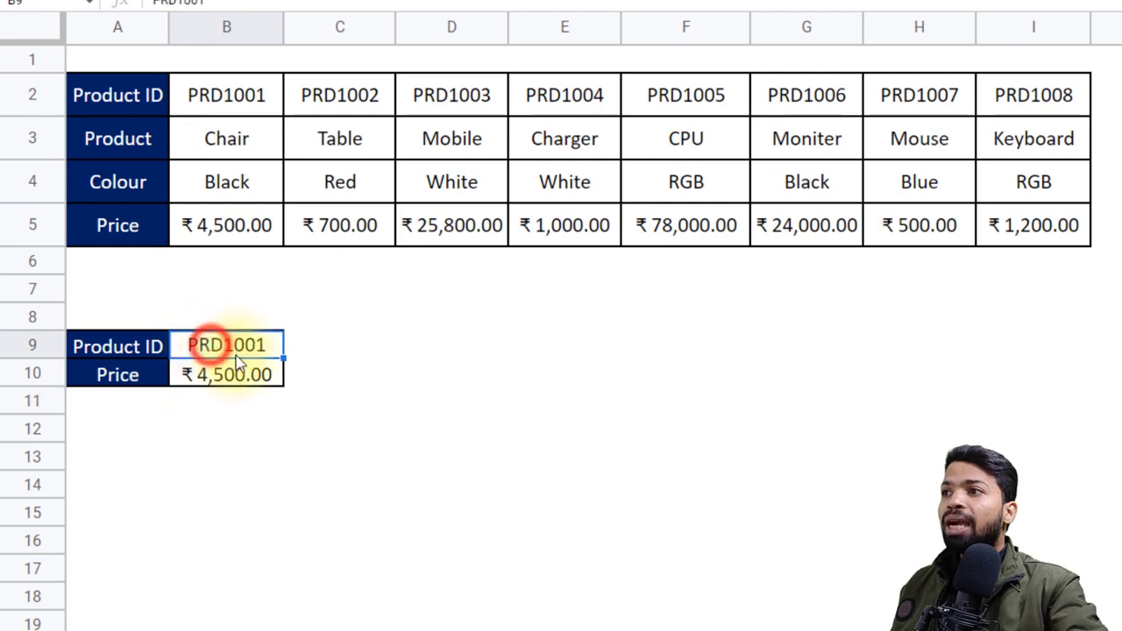
{"action": "left_click", "coordinate": [212, 238]}
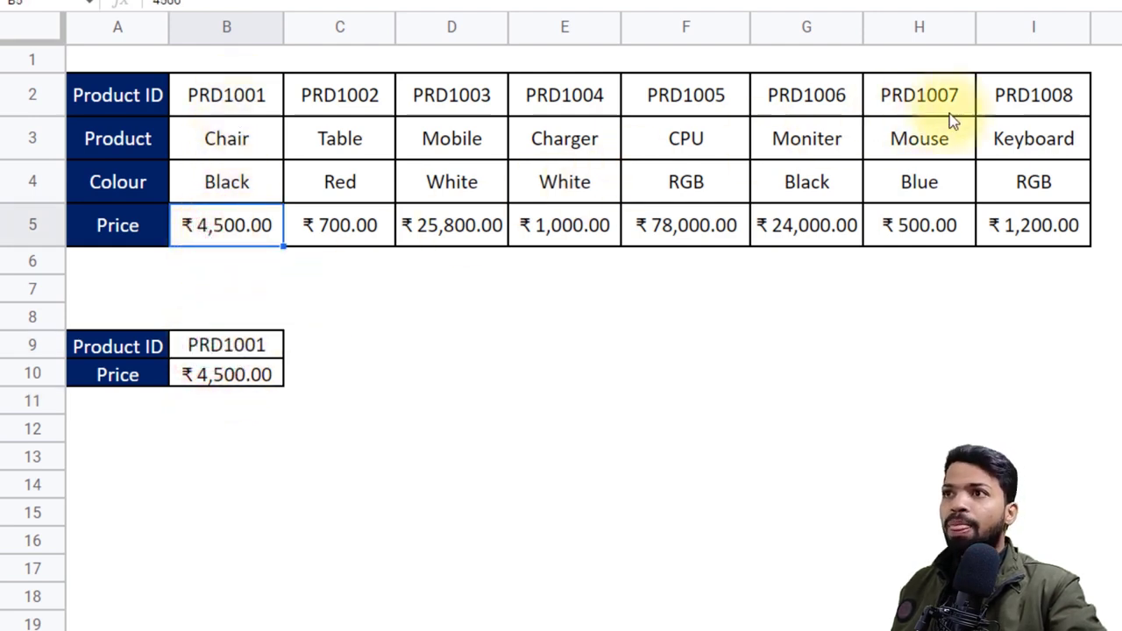
{"action": "left_click", "coordinate": [1017, 95]}
{"action": "key", "text": "ctrl+c"}
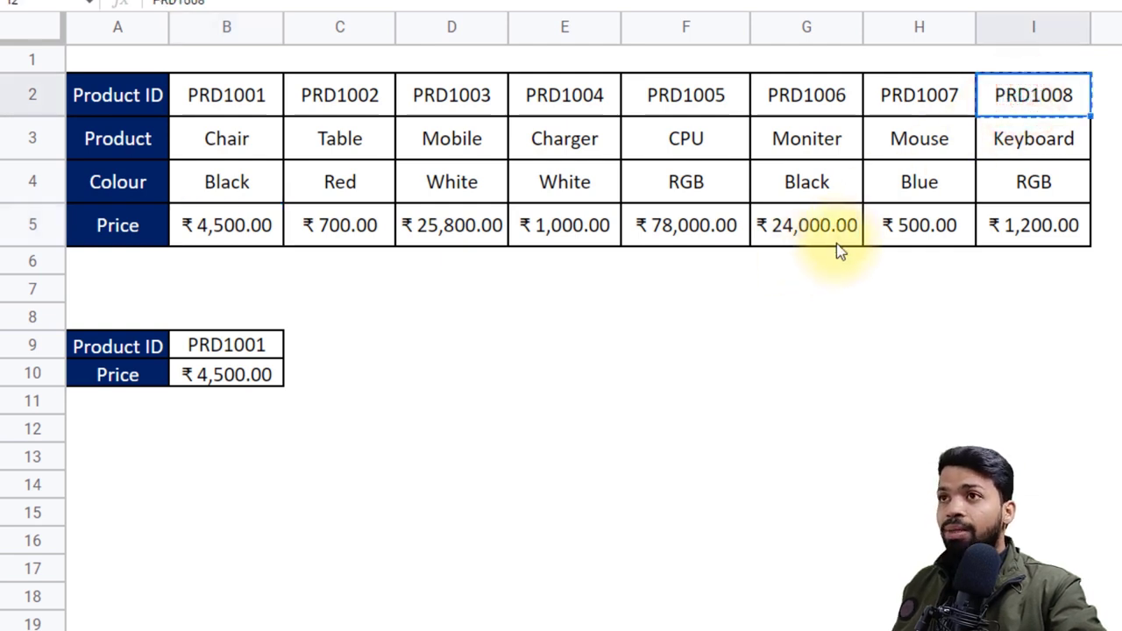
{"action": "left_click", "coordinate": [228, 344]}
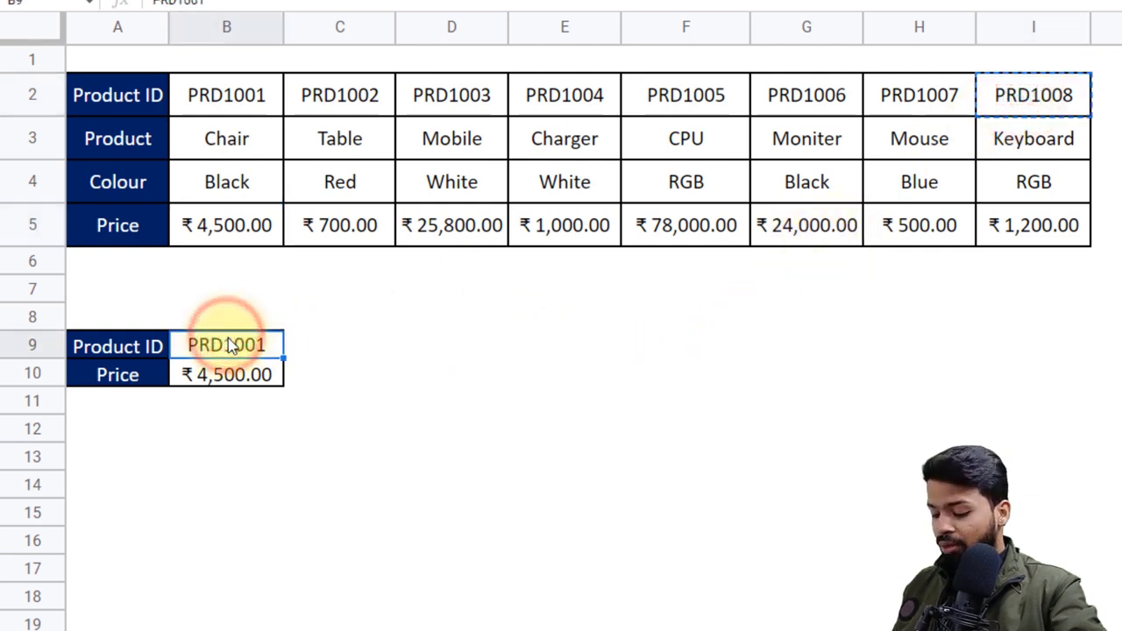
{"action": "key", "text": "ctrl+v"}
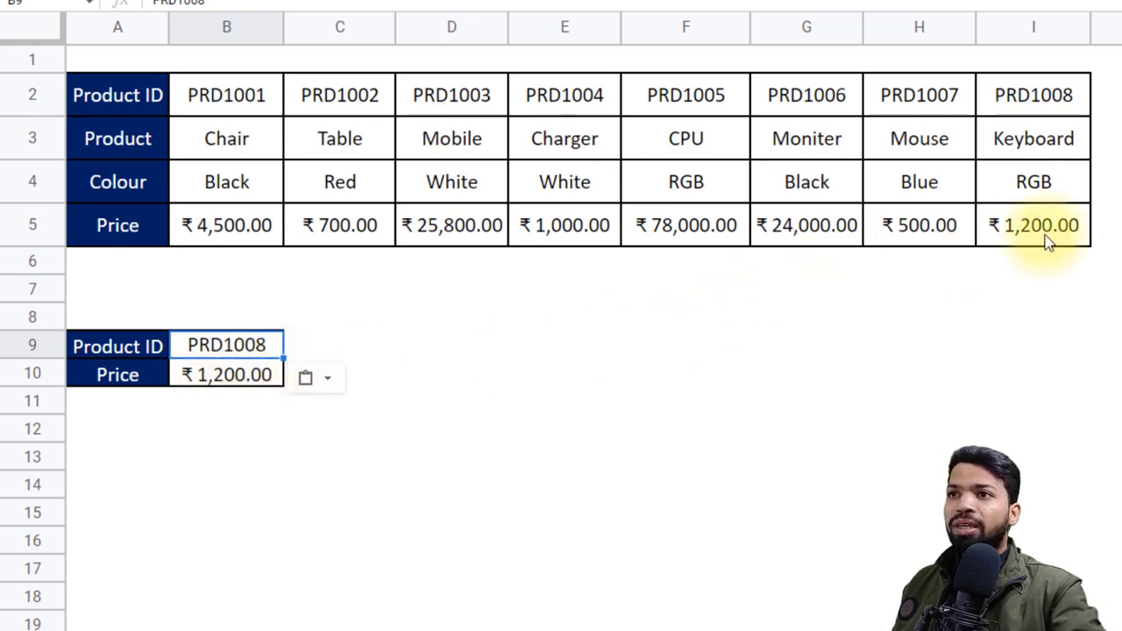
{"action": "left_click", "coordinate": [1069, 226]}
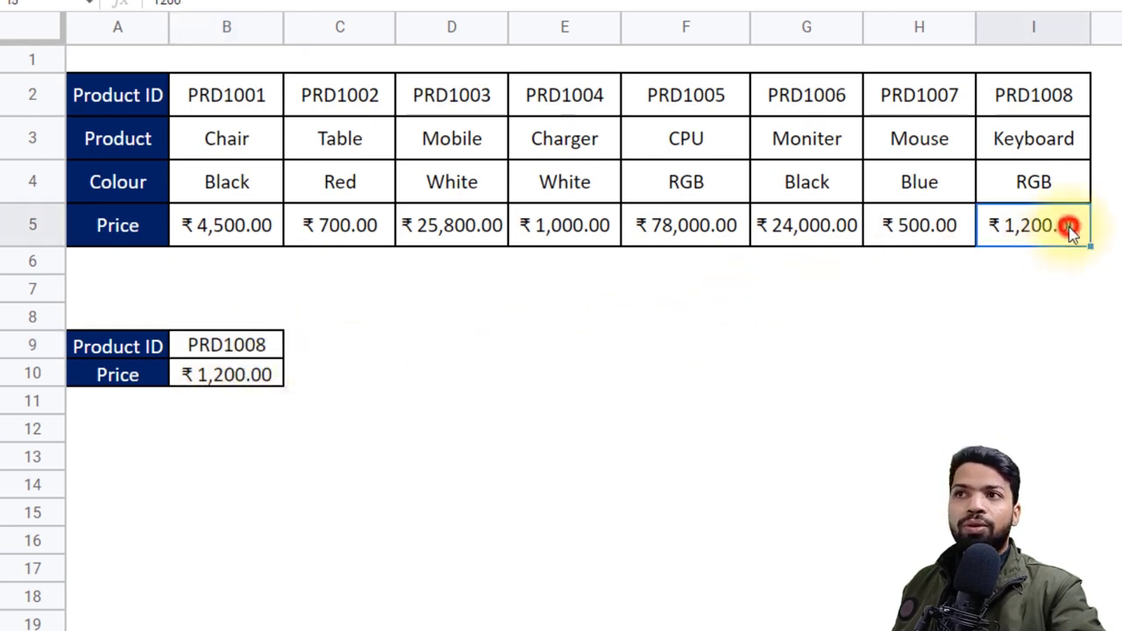
Step: Change the row index in B10's HLOOKUP formula to 3 so it looks up the Colour row
{"action": "double_click", "coordinate": [226, 376]}
{"action": "left_click", "coordinate": [366, 374]}
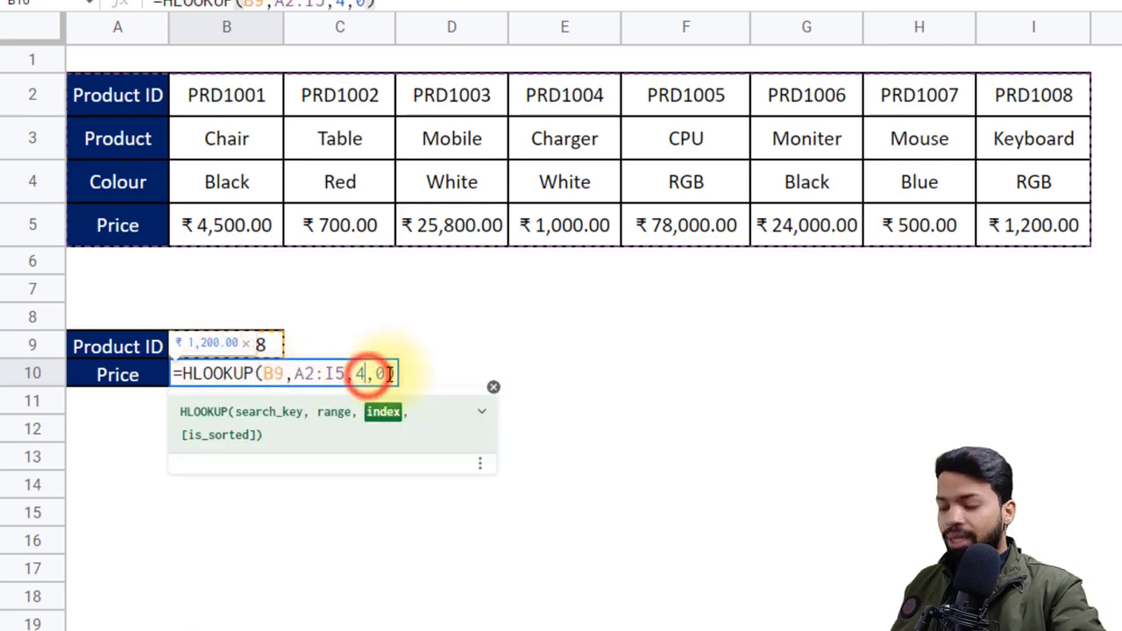
{"action": "key", "text": "BackSpace"}
{"action": "type", "text": "3"}
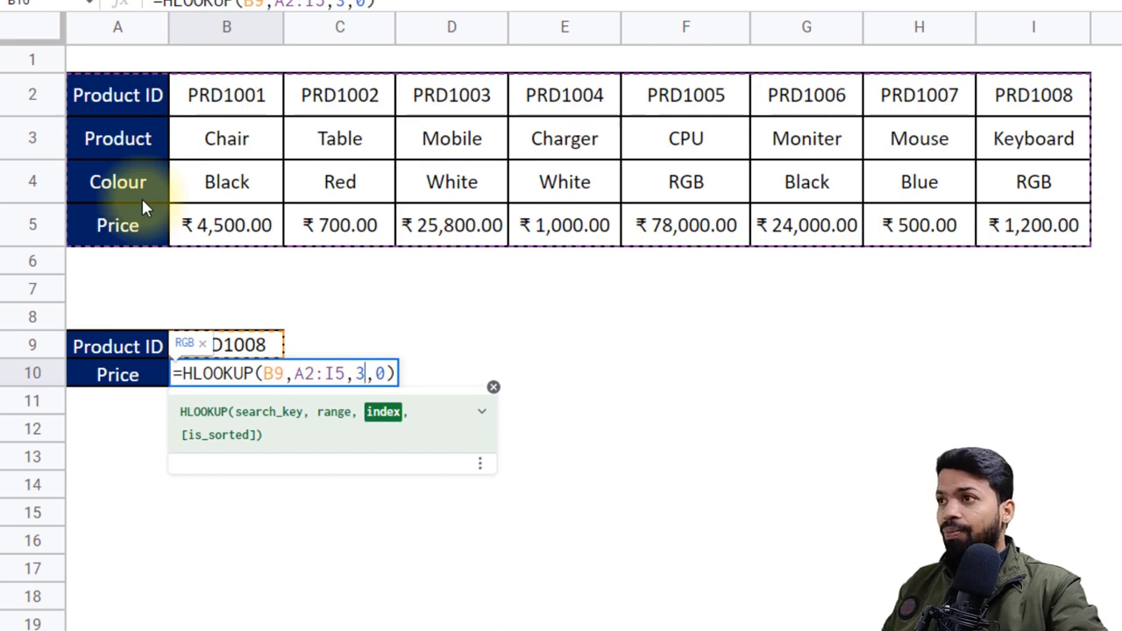
{"action": "key", "text": "Return"}
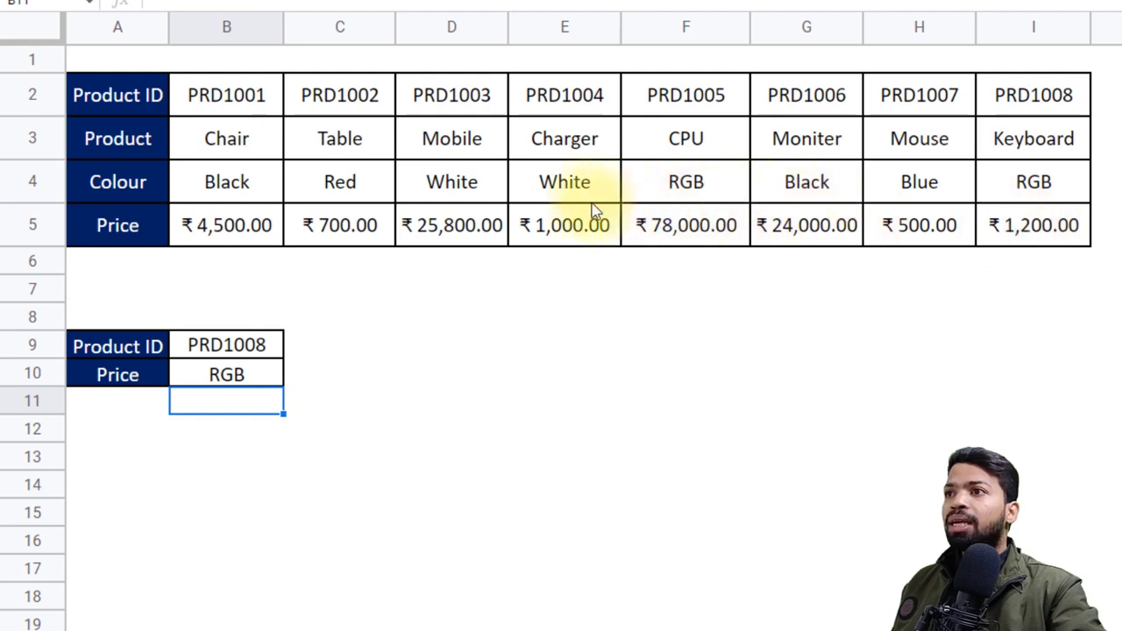
Step: Replace the Product ID in B9 with a copy of PRD1004 from E2 and check it against that product's column
{"action": "left_click", "coordinate": [566, 98]}
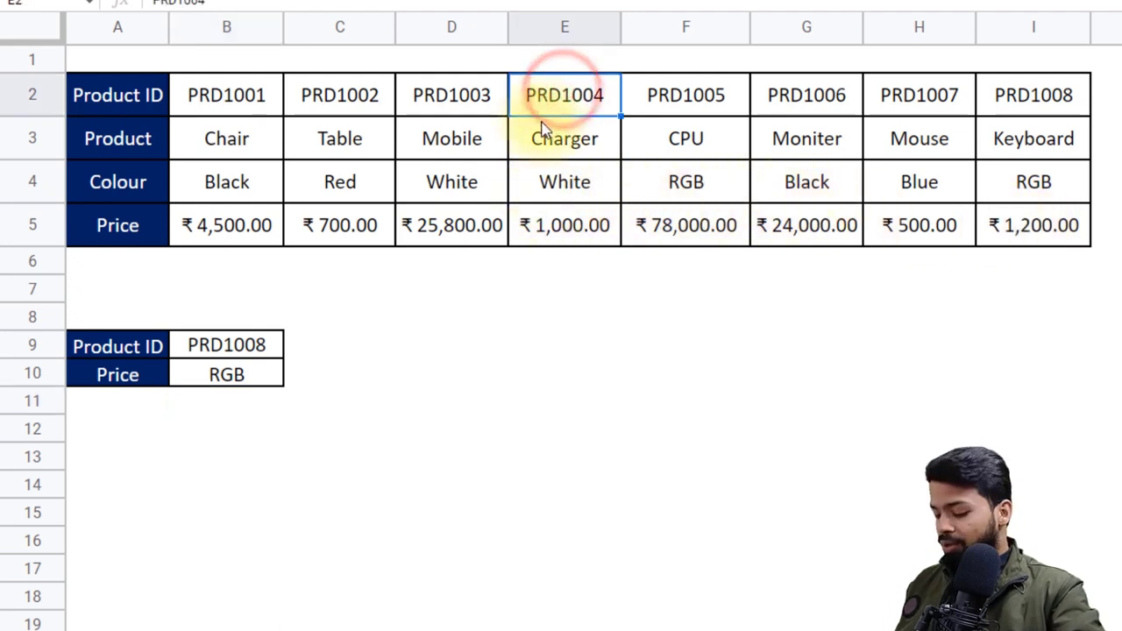
{"action": "key", "text": "ctrl+c"}
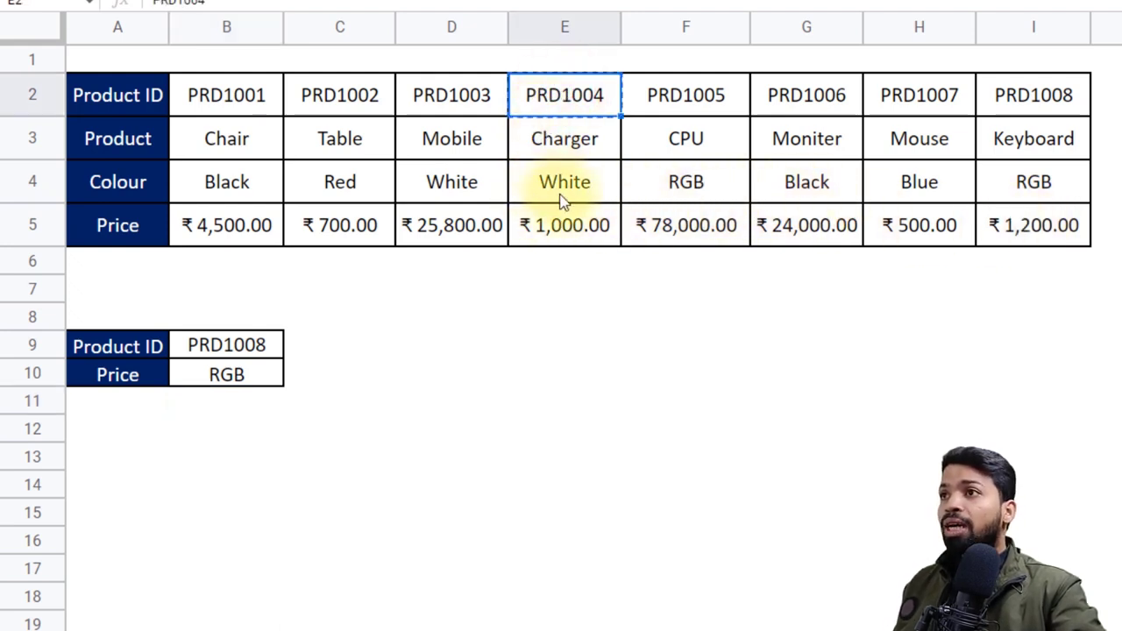
{"action": "left_click", "coordinate": [258, 345]}
{"action": "key", "text": "ctrl+v"}
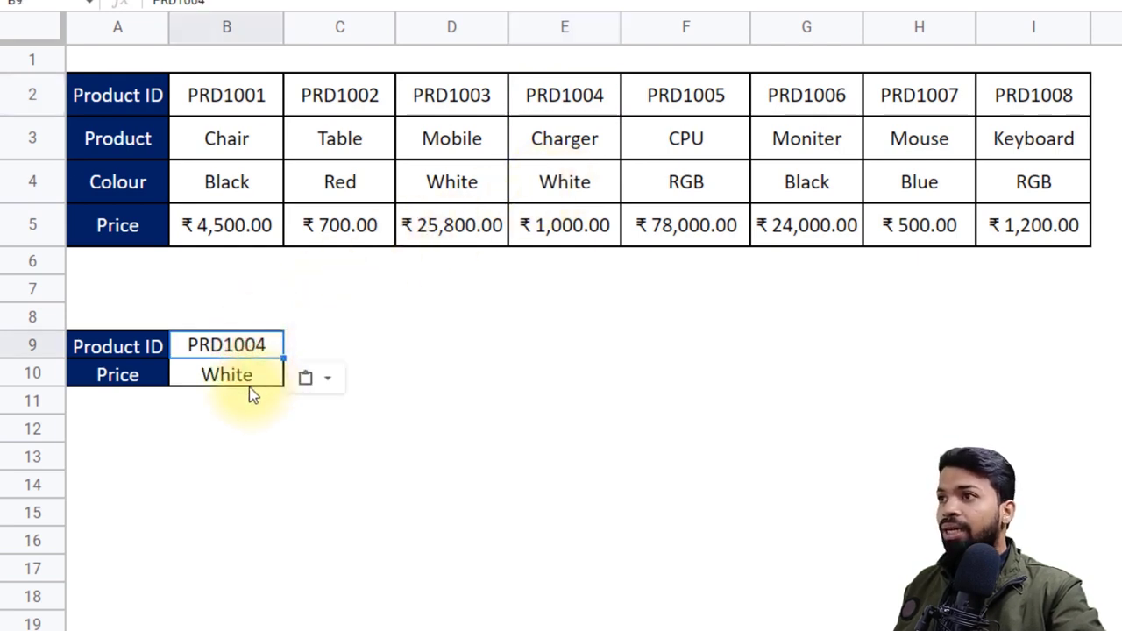
{"action": "left_click_drag", "start_coordinate": [548, 92], "coordinate": [547, 222]}
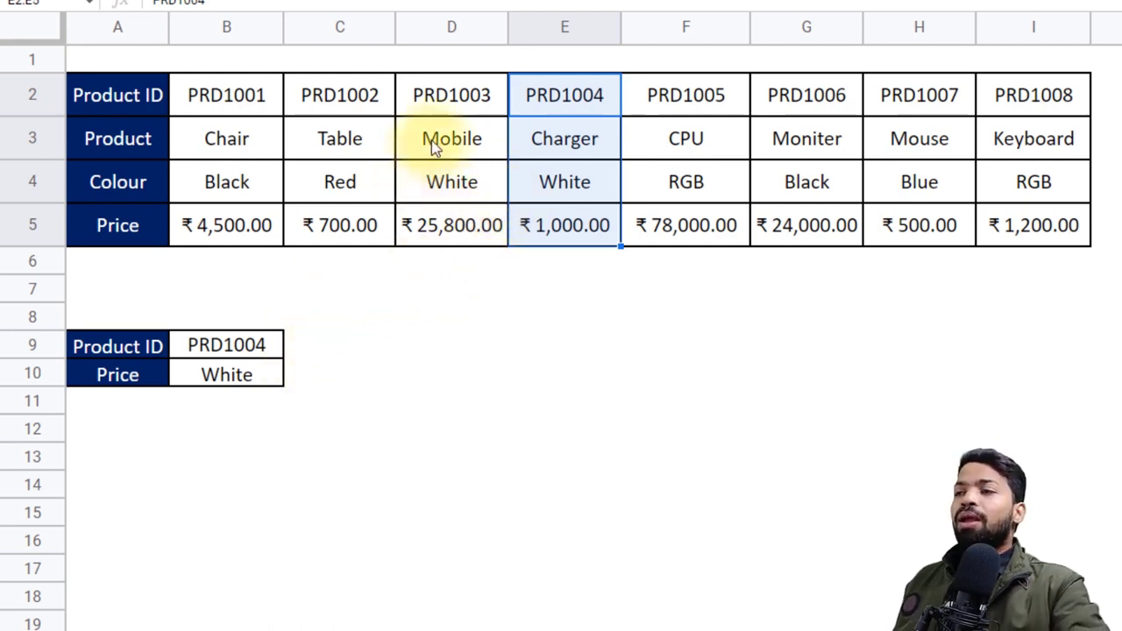
Step: Copy the Product and Price header cells from the table into D9:D10 to start a second lookup block
{"action": "left_click", "coordinate": [85, 137]}
{"action": "left_click", "coordinate": [109, 235]}
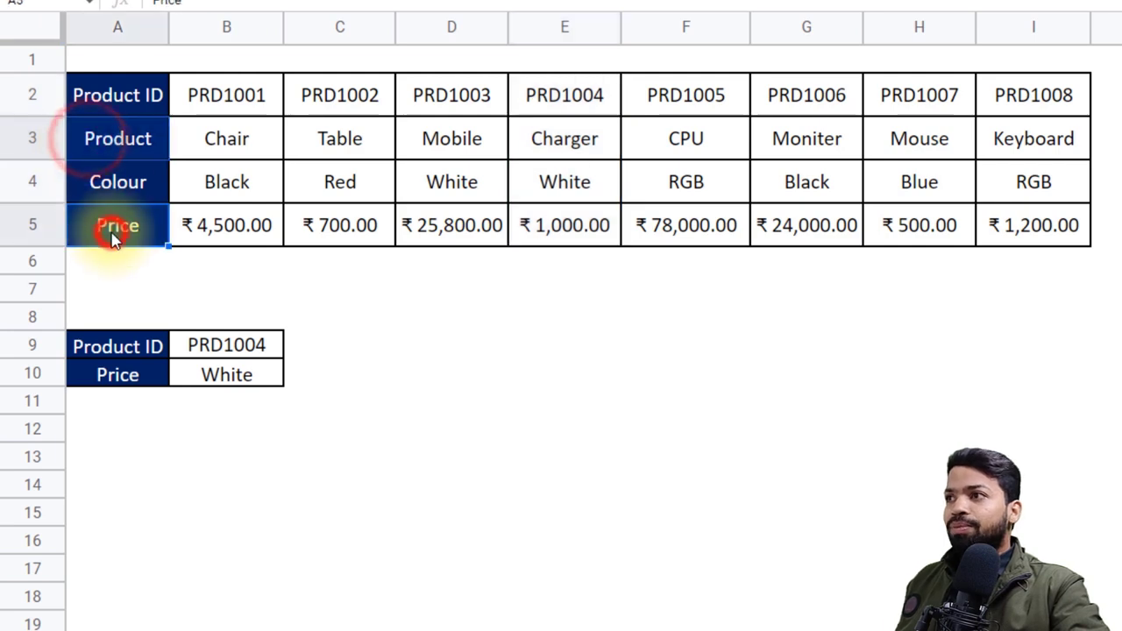
{"action": "key", "text": "ctrl+c"}
{"action": "left_click", "coordinate": [480, 342]}
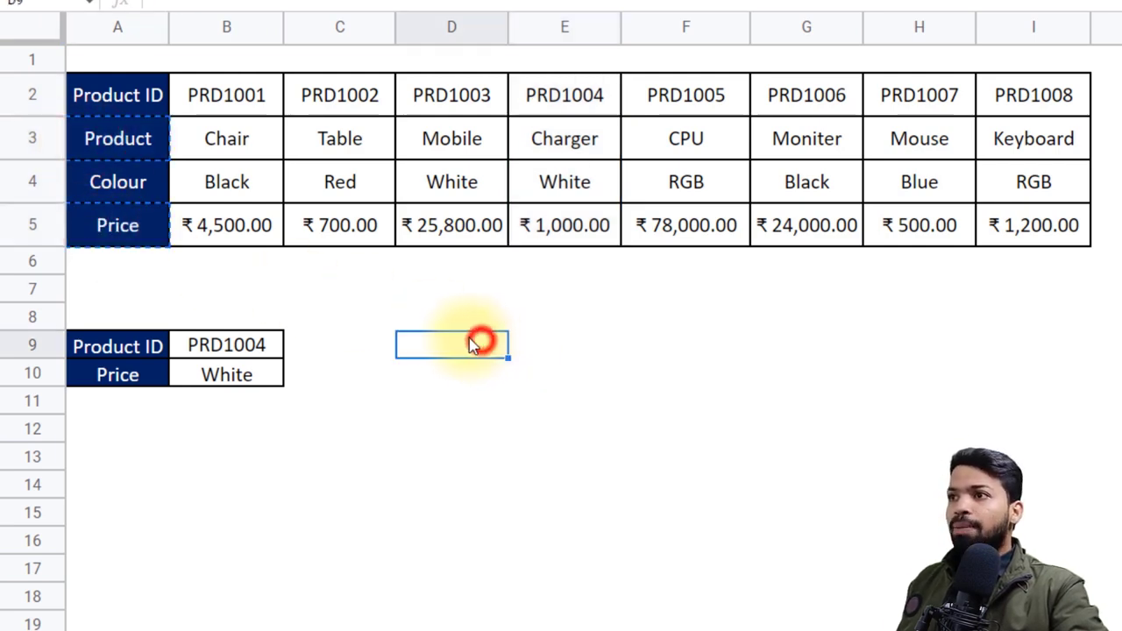
{"action": "key", "text": "ctrl+v"}
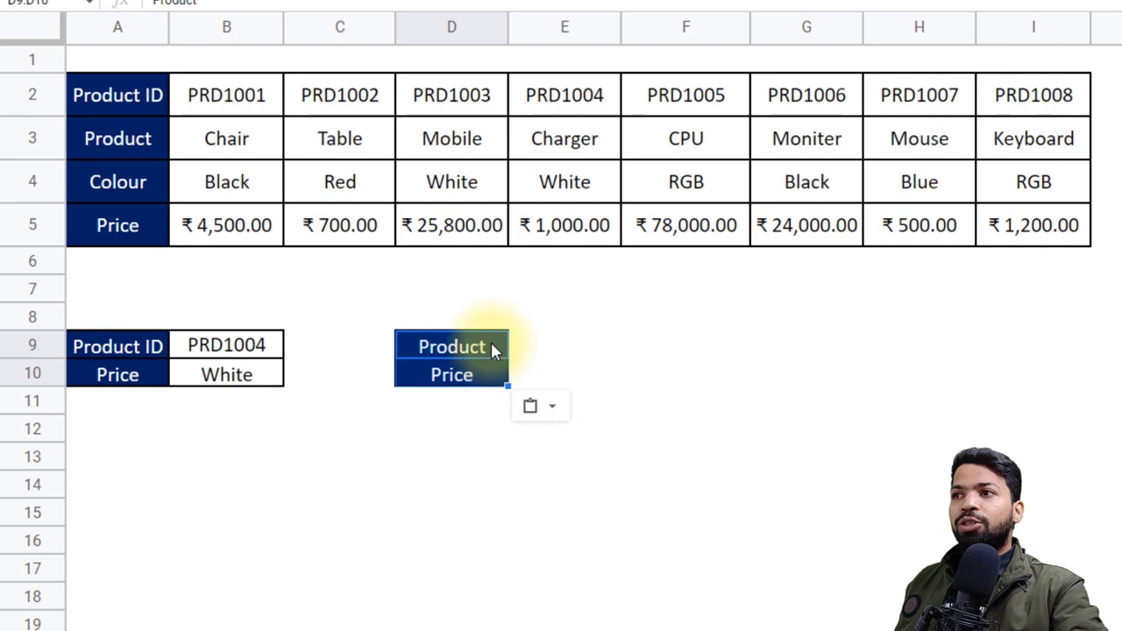
Step: Copy the product name Mobile from D3 into E9 and select the price cell beneath it
{"action": "left_click", "coordinate": [476, 141]}
{"action": "key", "text": "ctrl+c"}
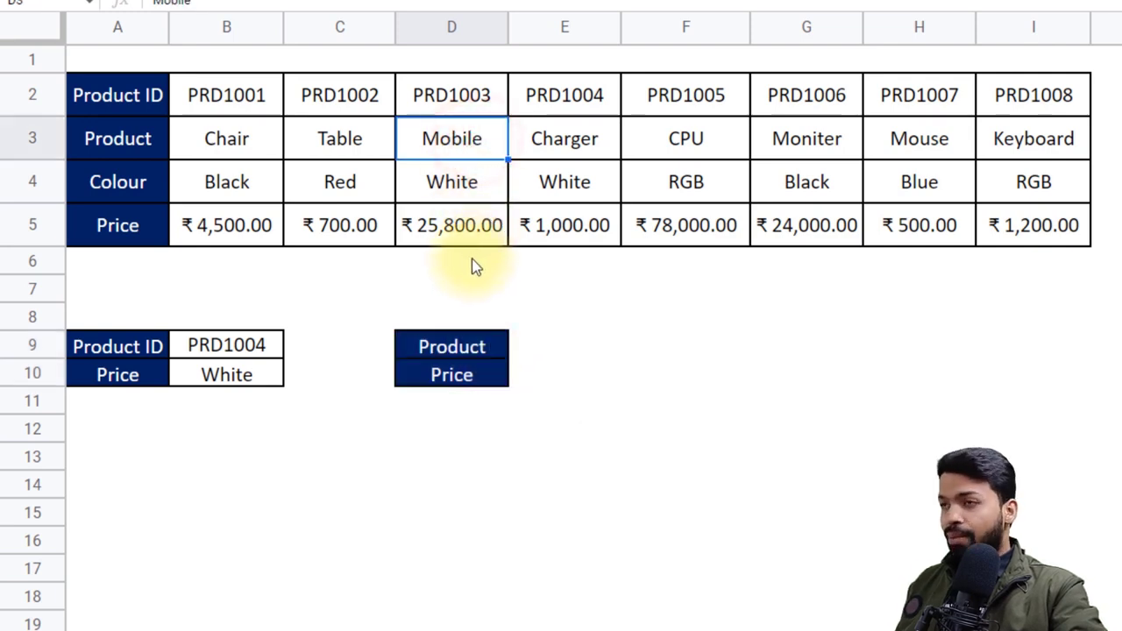
{"action": "left_click", "coordinate": [543, 343]}
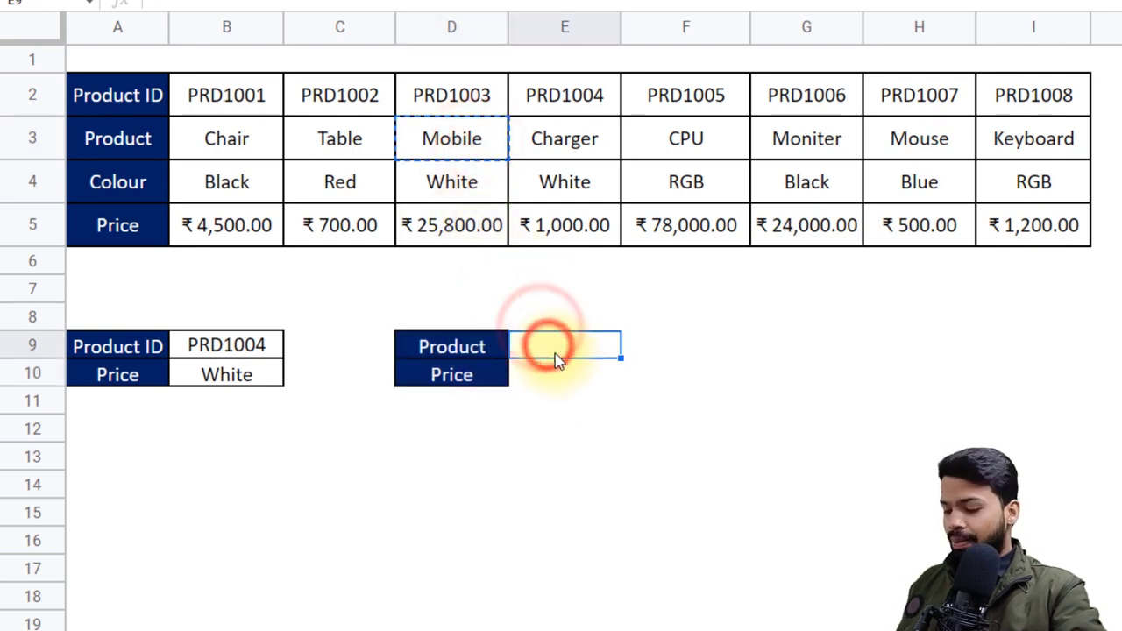
{"action": "key", "text": "ctrl+v"}
{"action": "left_click", "coordinate": [542, 384]}
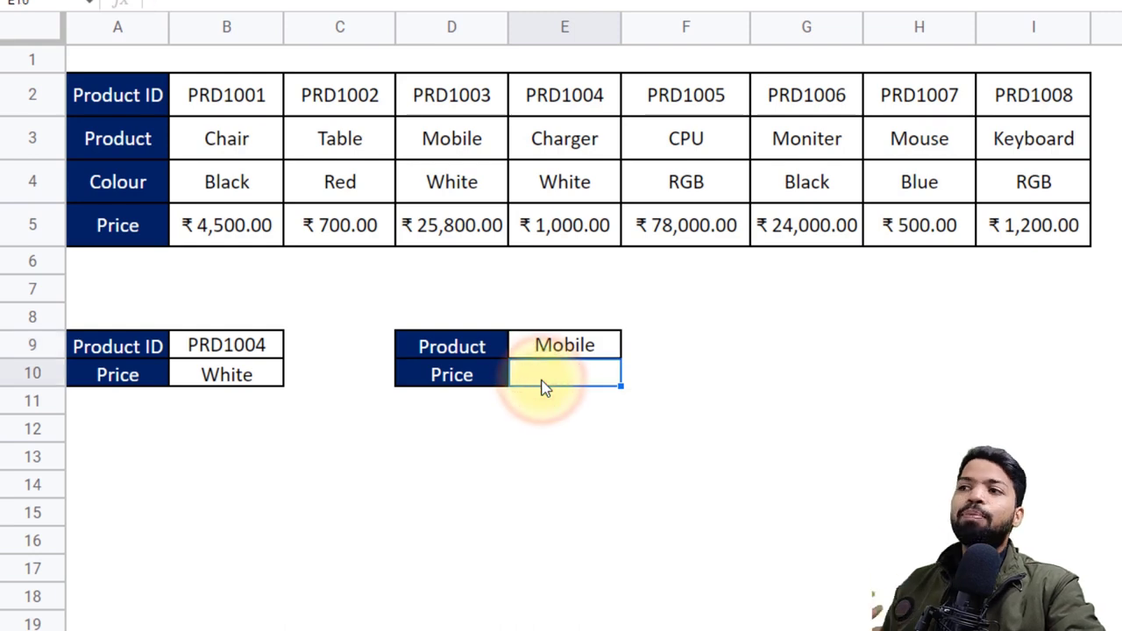